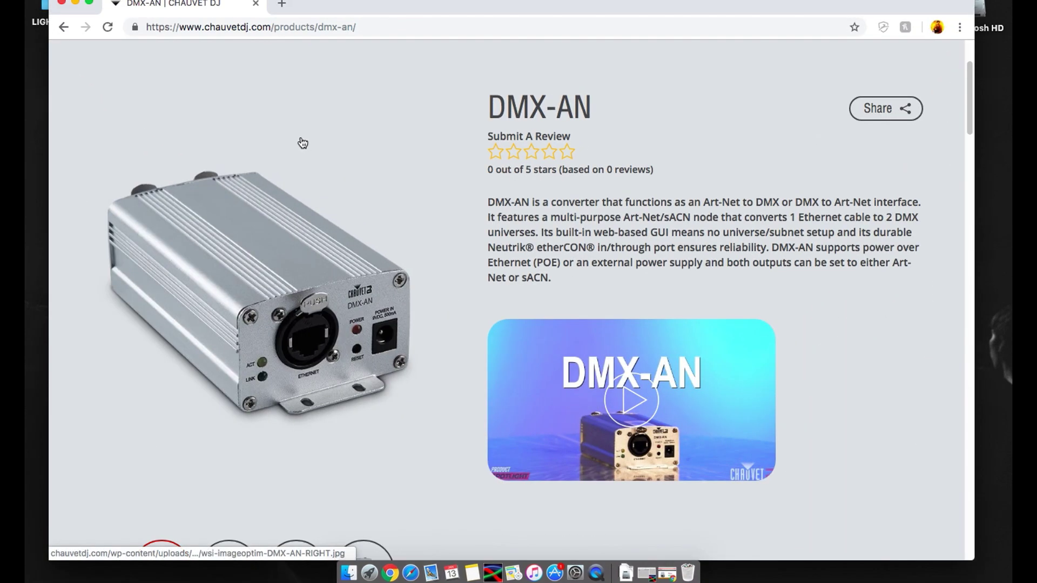
# - Look over the DMX-AN product information on the Chauvet DJ page and the AGIPRODJ store page
pyautogui.scroll(3, 582, 123)
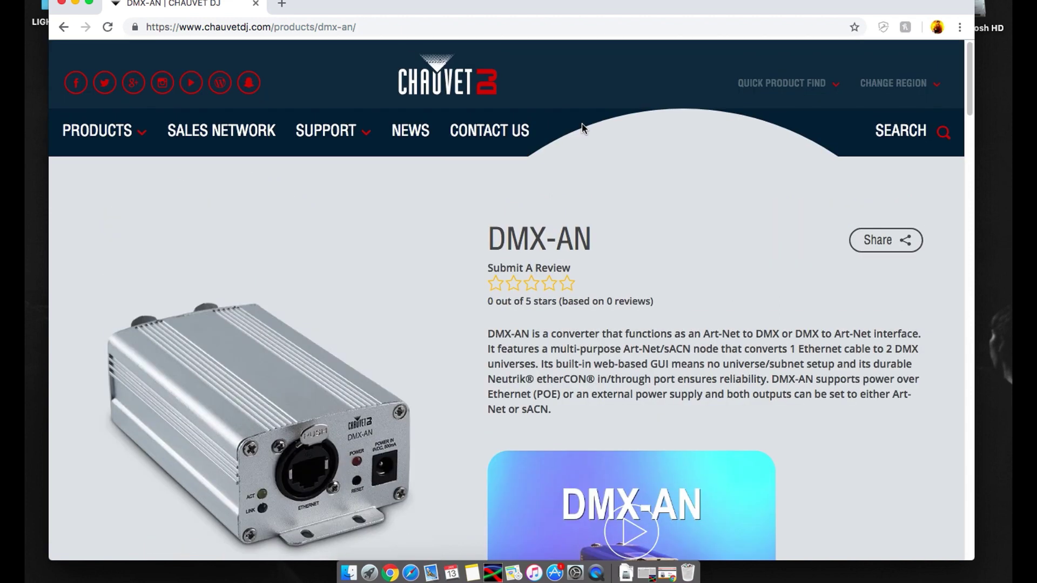
pyautogui.scroll(-2, 514, 213)
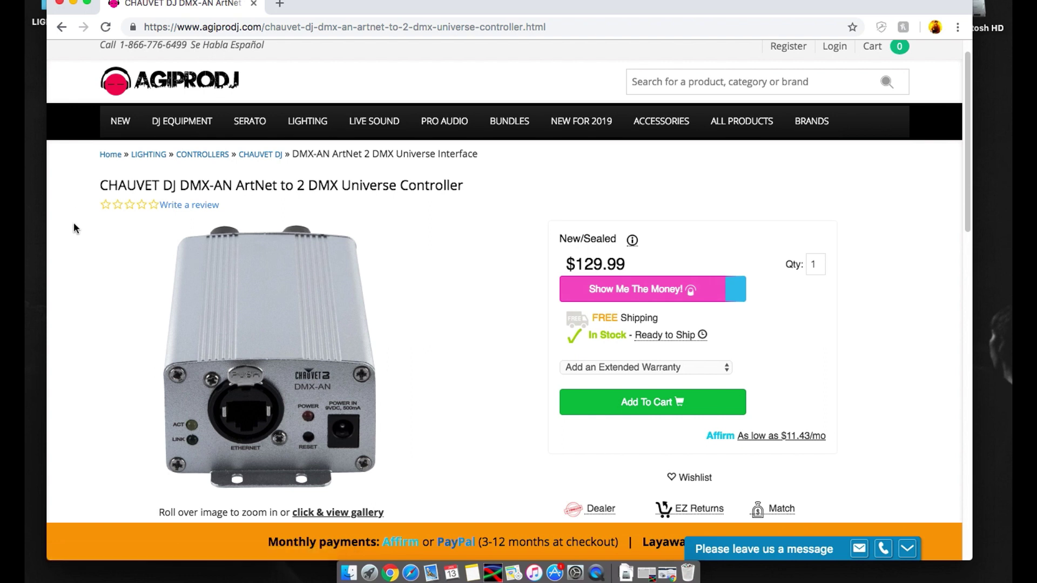
pyautogui.scroll(-1, 74, 224)
pyautogui.scroll(-1, 73, 226)
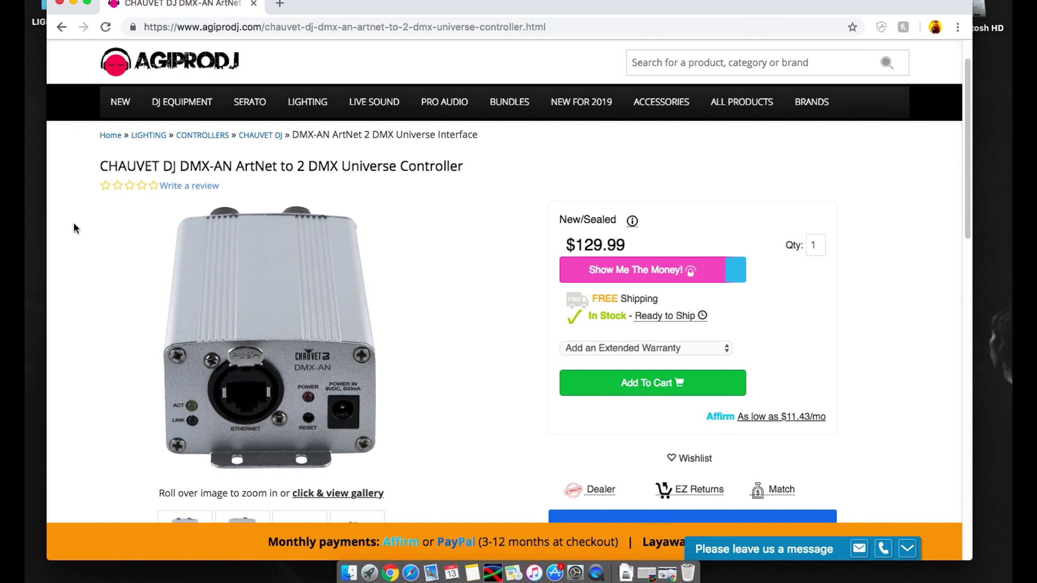
pyautogui.scroll(-1, 73, 222)
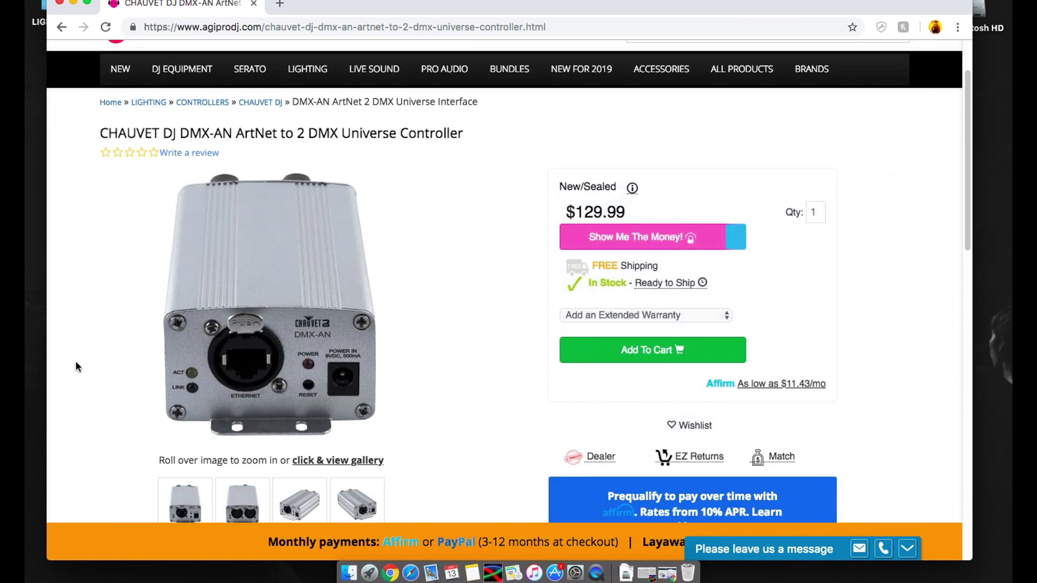
pyautogui.scroll(-1, 75, 361)
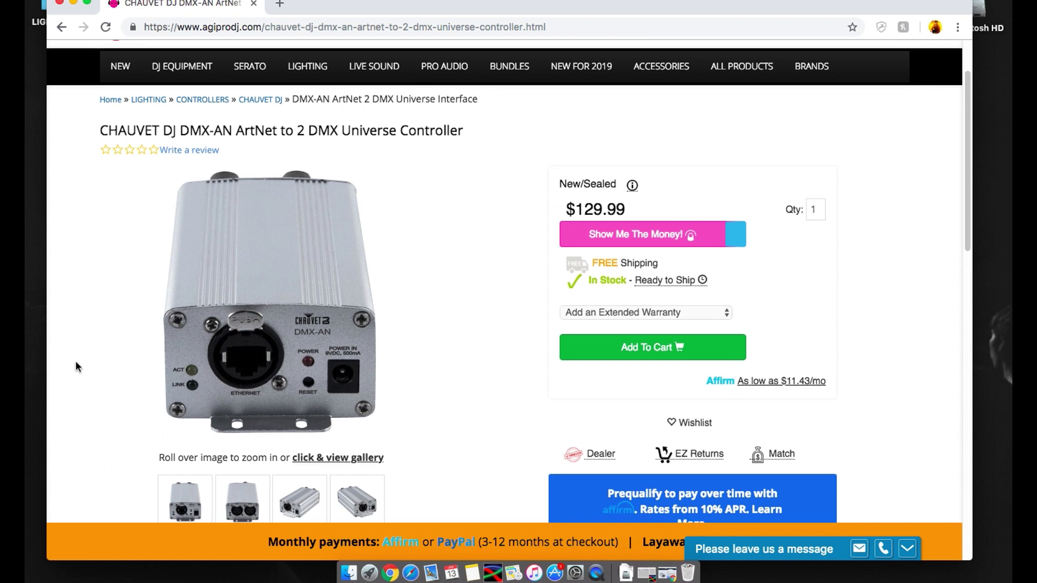
pyautogui.scroll(-4, 75, 365)
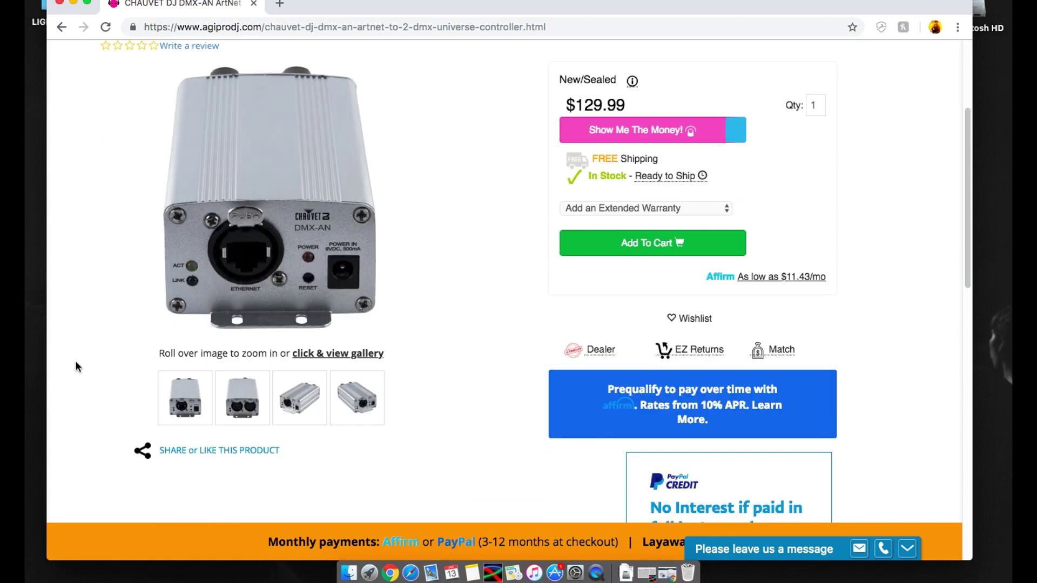
pyautogui.scroll(1, 76, 366)
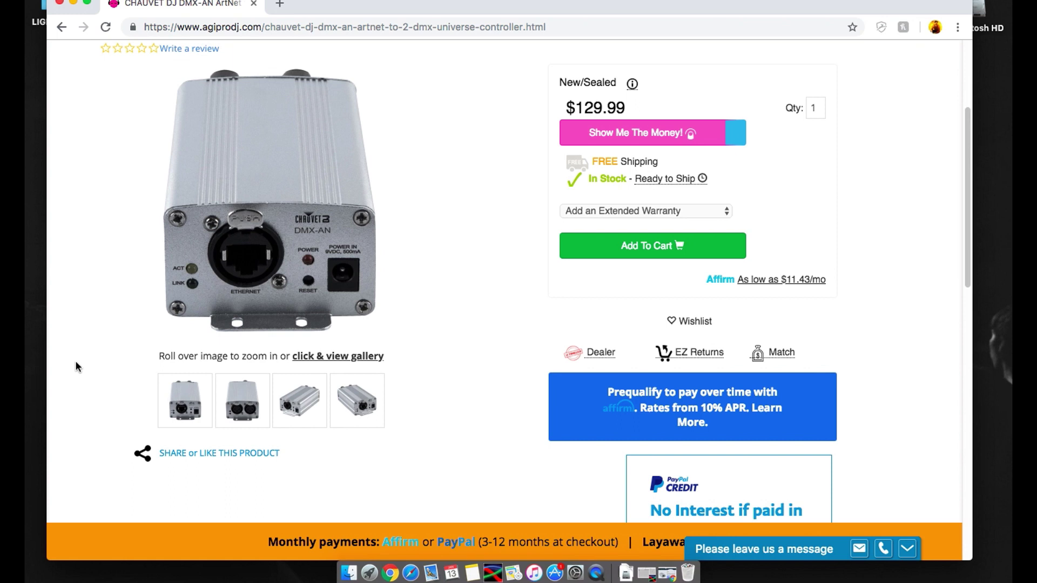
pyautogui.scroll(6, 76, 366)
pyautogui.scroll(-4, 75, 366)
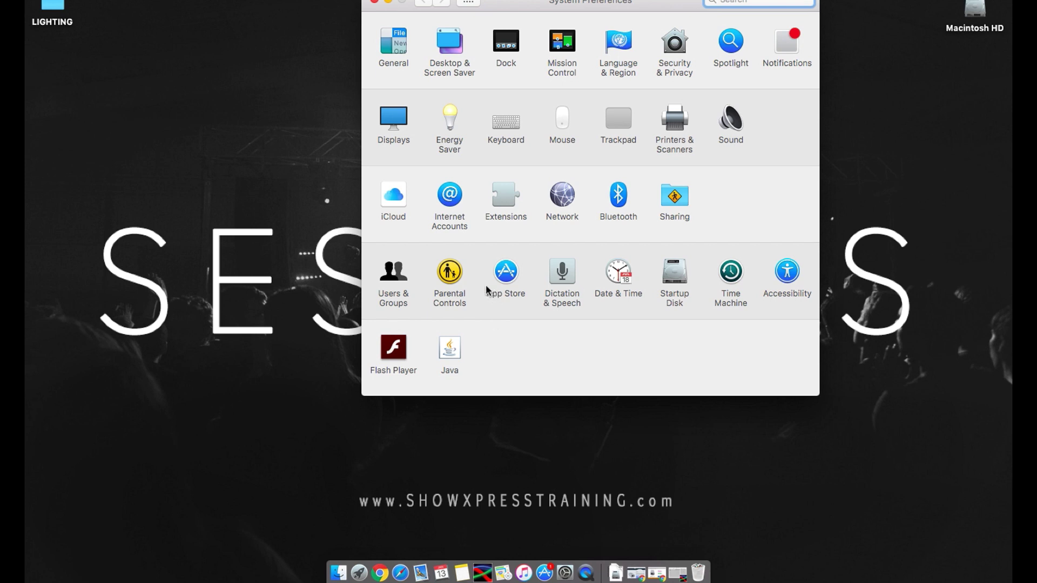
# - Open the Network settings in System Preferences and select the AX88179 USB Ethernet adapter
pyautogui.moveTo(670, 2); pyautogui.dragTo(556, 2)
pyautogui.click(447, 196)
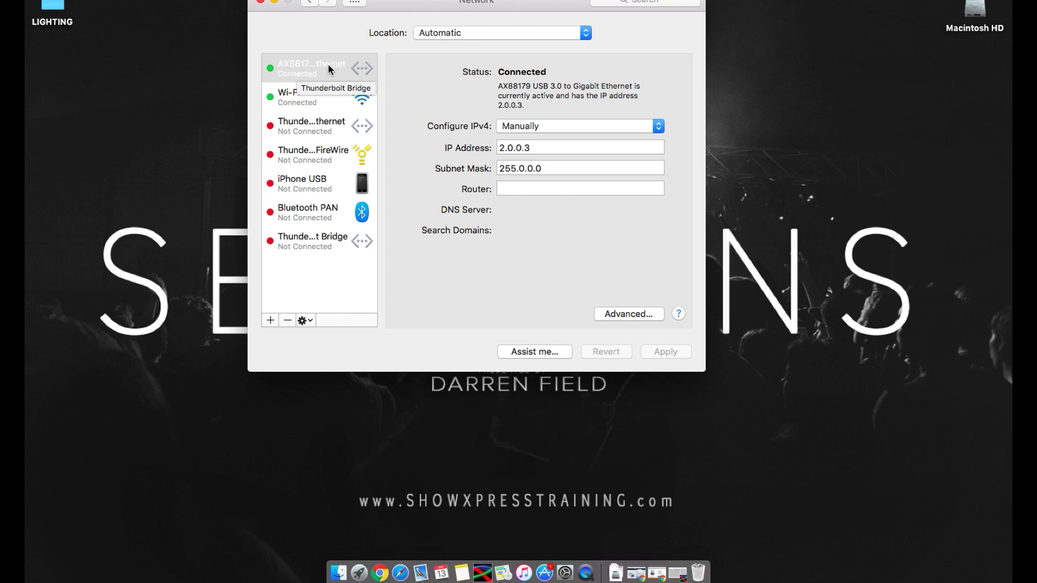
pyautogui.click(312, 74)
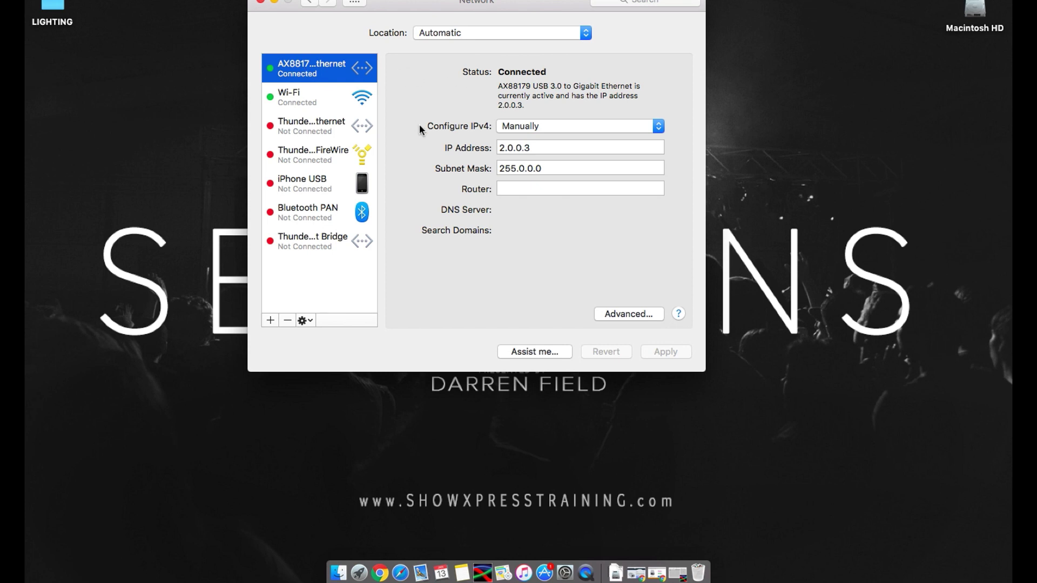
# - Check the Ethernet adapter's IPv4 method, IP address and subnet mask, keeping Manually selected, and close the Network settings
pyautogui.click(523, 126)
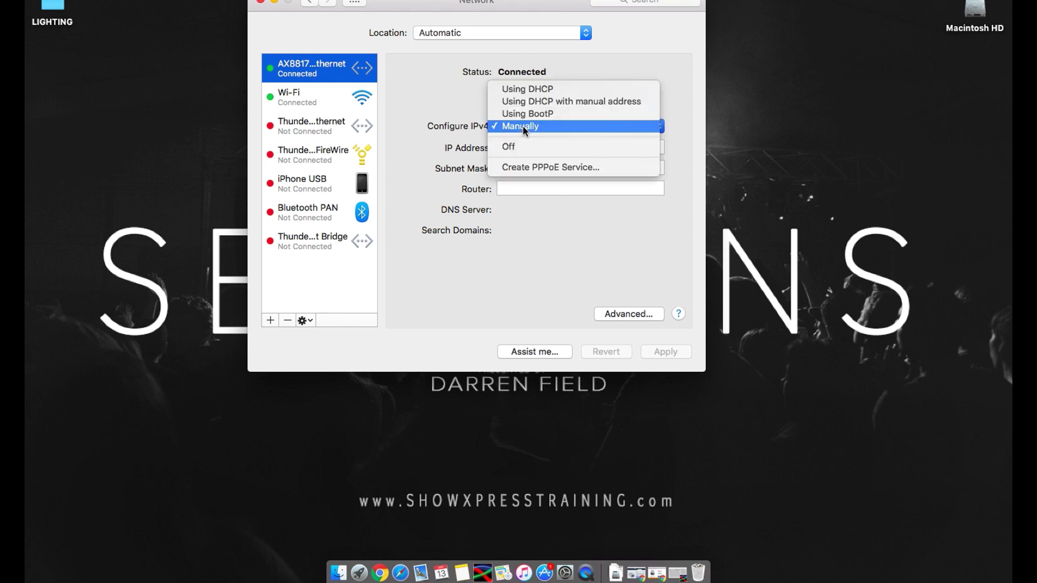
pyautogui.click(500, 128)
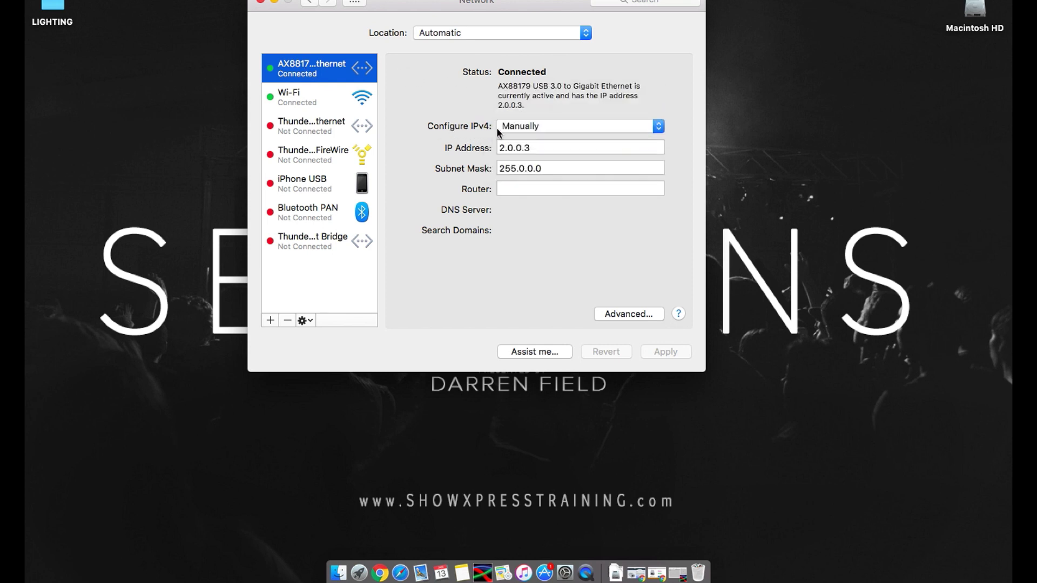
pyautogui.click(552, 152)
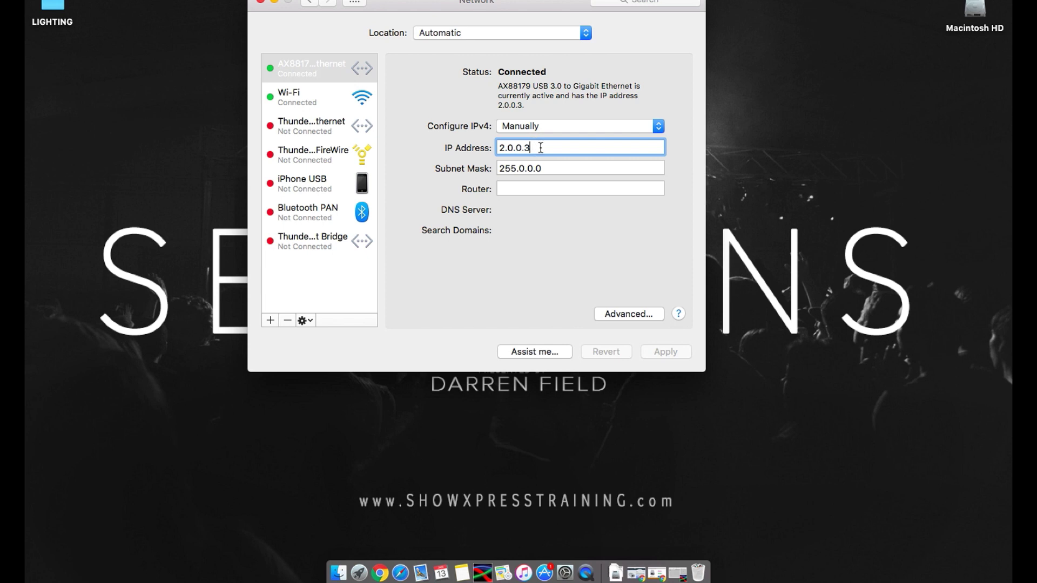
pyautogui.click(550, 166)
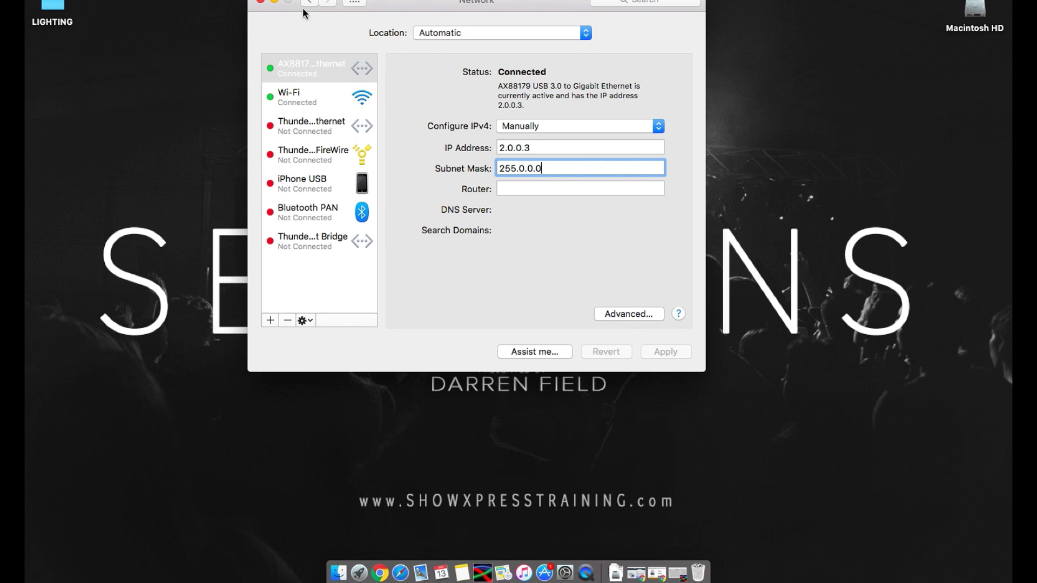
pyautogui.click(260, 2)
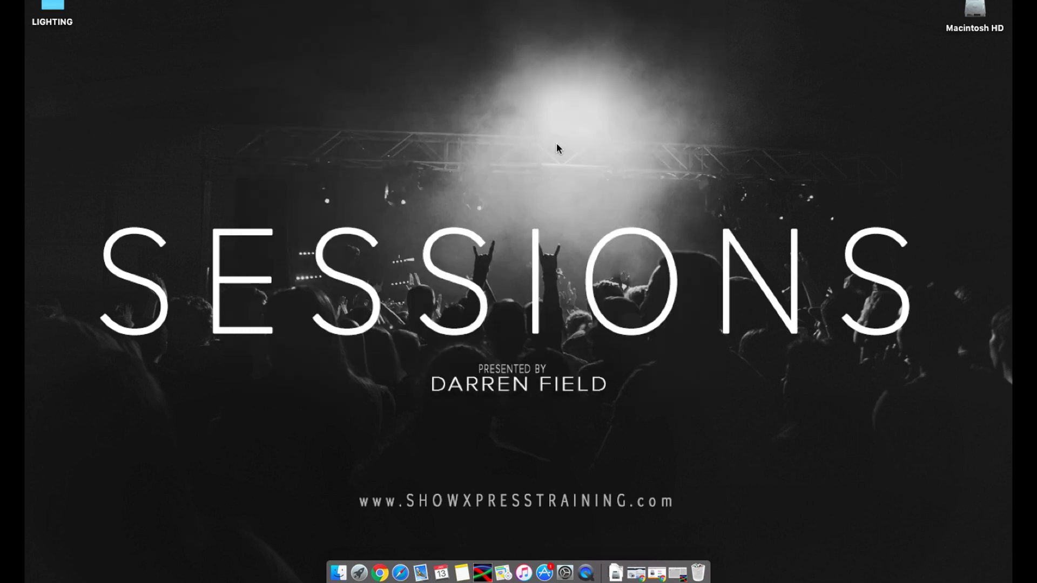
# - Switch to Chrome and open the DMX-AN's web configuration page at 2.0.0.1 in a new tab
pyautogui.click(376, 574)
pyautogui.click(281, 4)
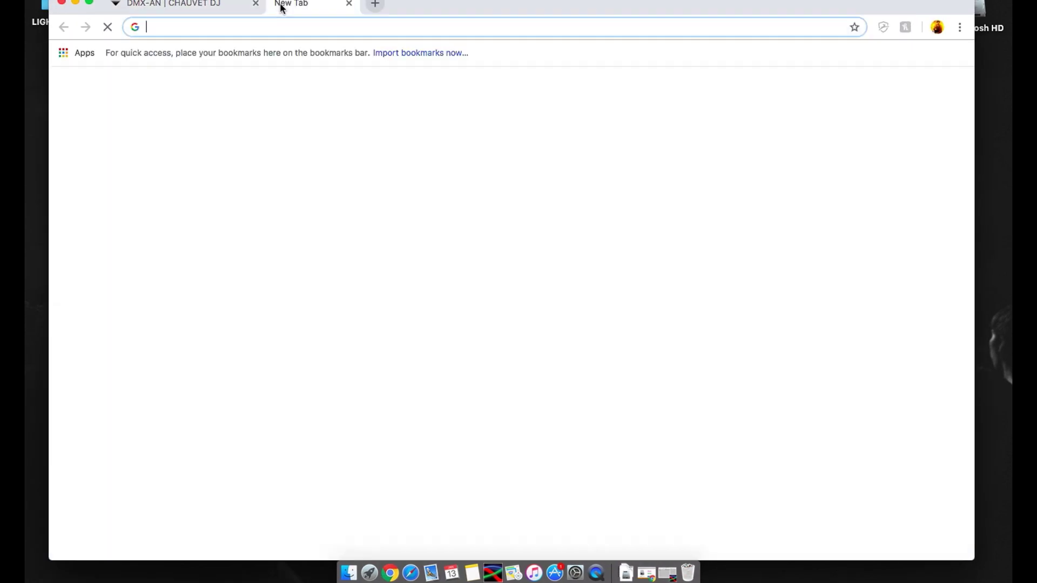
pyautogui.write('2.0.0.')
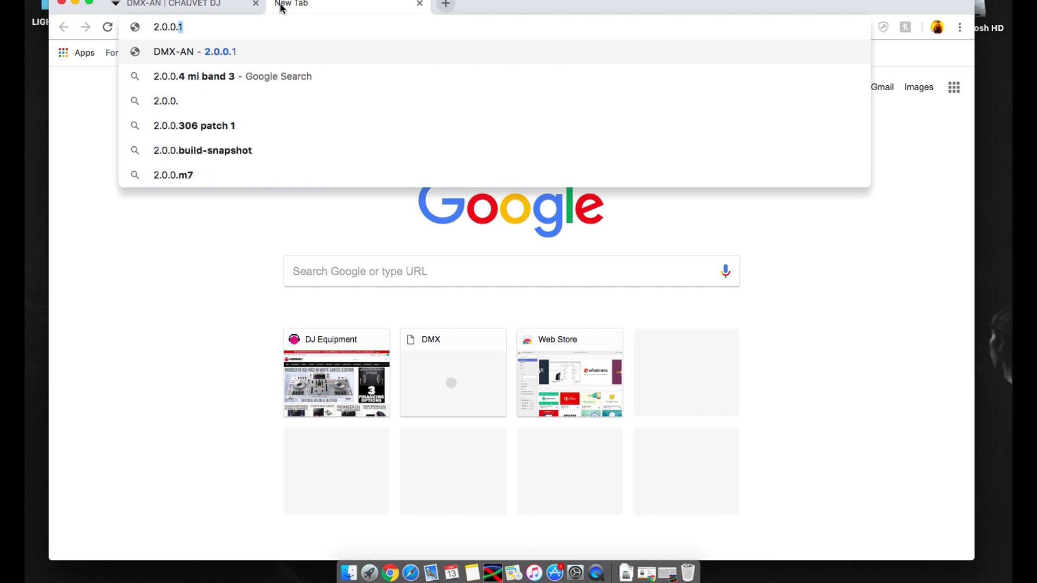
pyautogui.write('1')
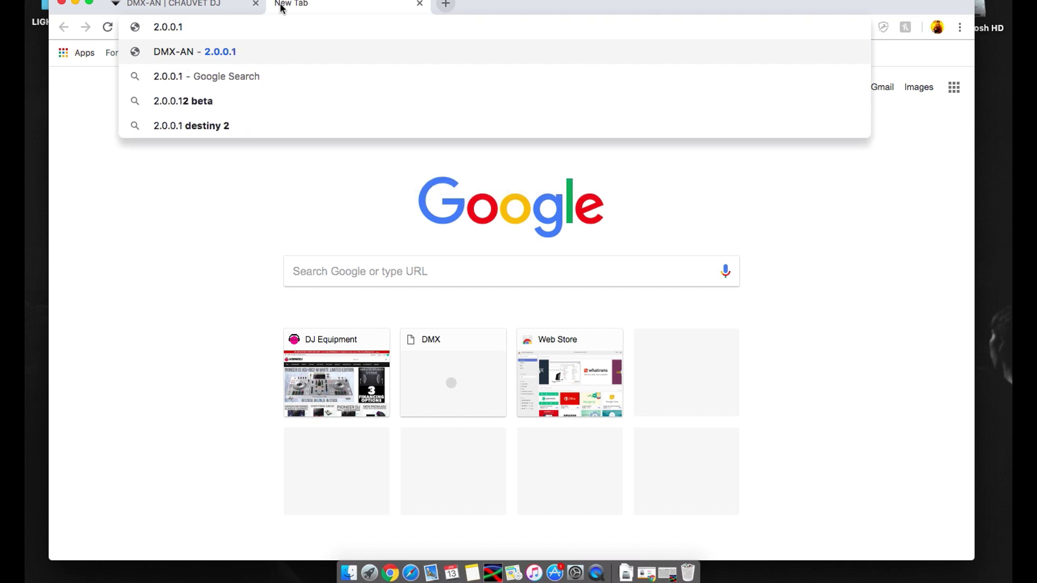
pyautogui.press('Return')
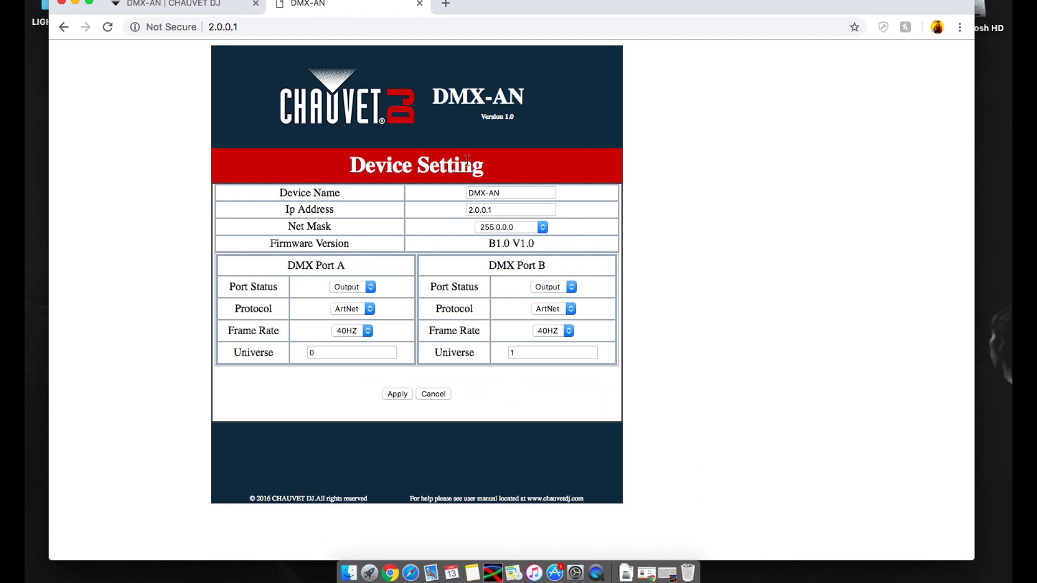
# - Check the DMX-AN's device name and available net masks, keeping 255.0.0.0 selected
pyautogui.click(523, 191)
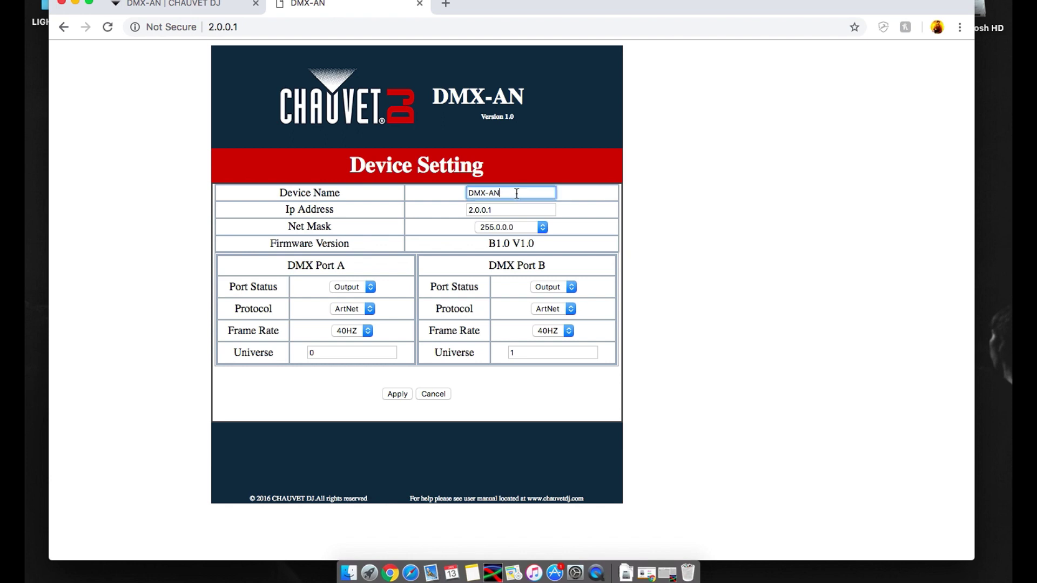
pyautogui.click(493, 233)
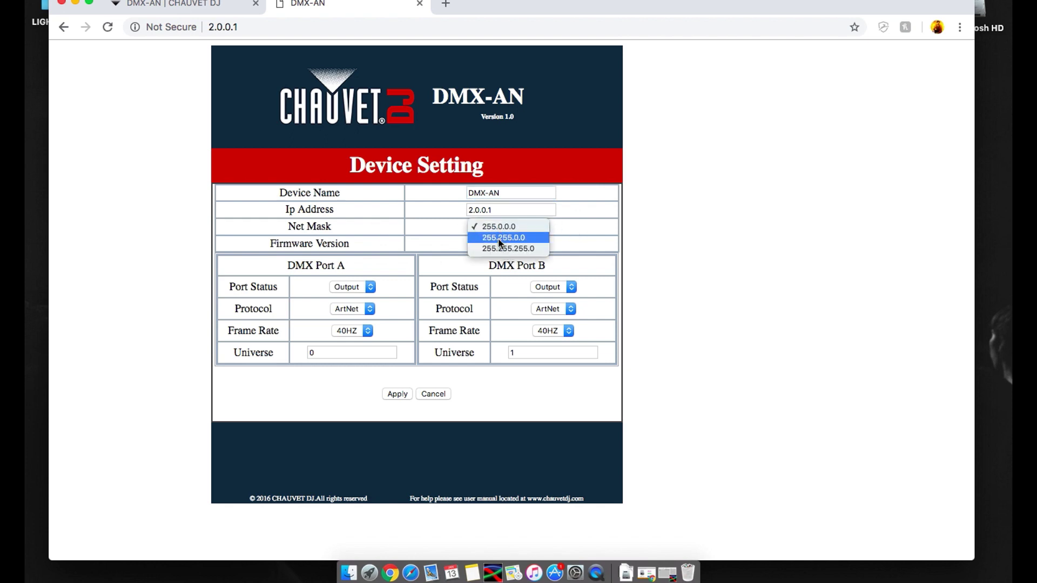
pyautogui.click(414, 213)
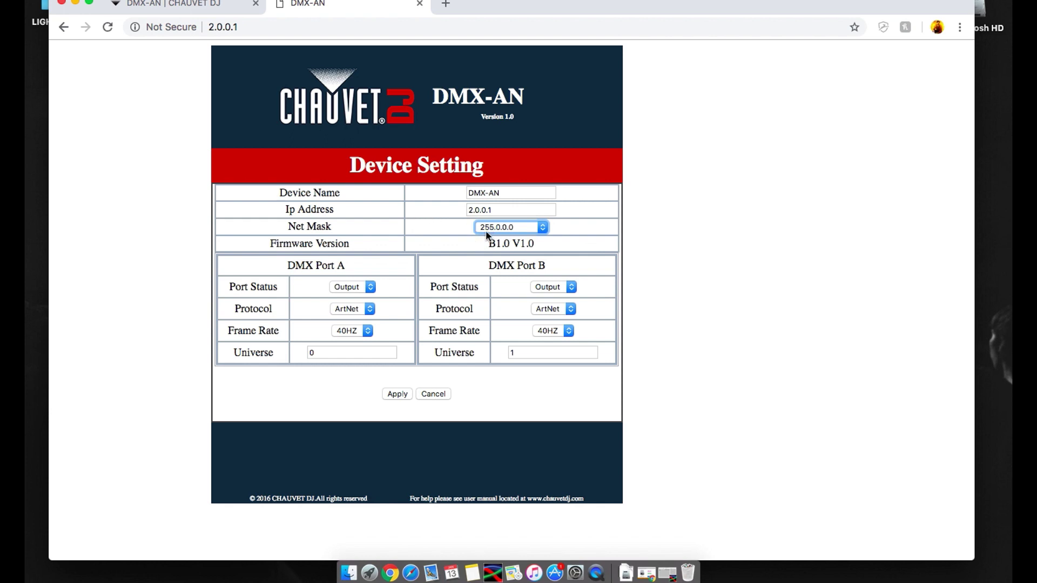
pyautogui.click(590, 222)
# - Review the port status choices for DMX Port A and Port B, keeping both on Output
pyautogui.click(360, 287)
pyautogui.click(396, 287)
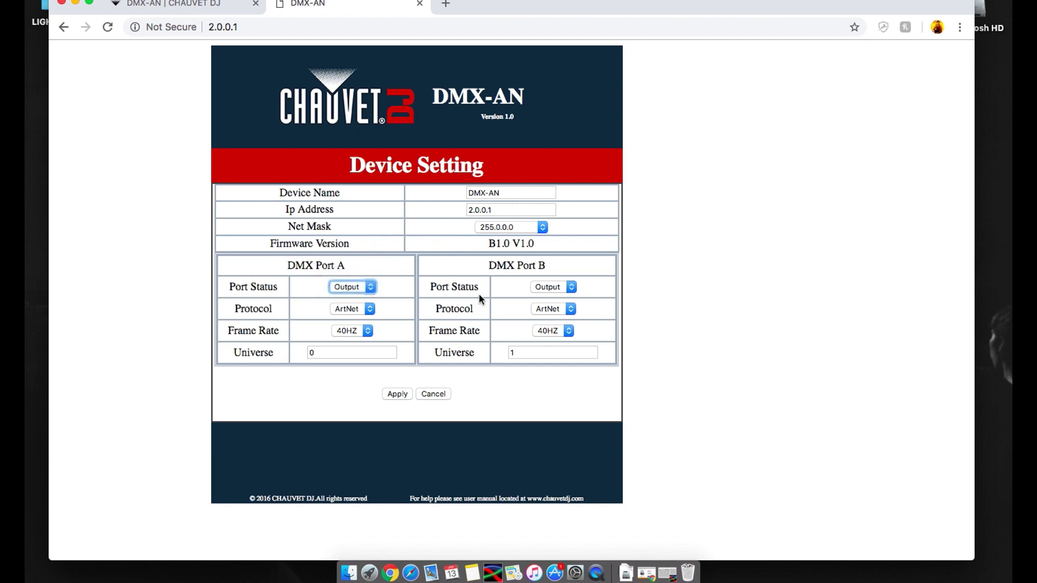
pyautogui.click(544, 287)
pyautogui.click(544, 286)
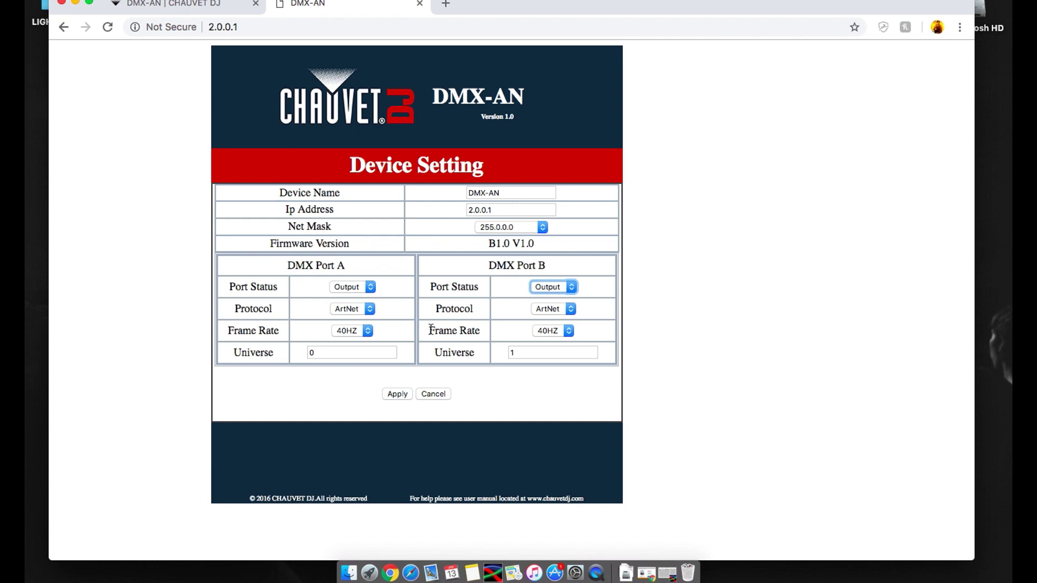
# - Review both ports' protocol choices and Port A's frame rates, keeping ArtNet and 40HZ selected
pyautogui.click(366, 312)
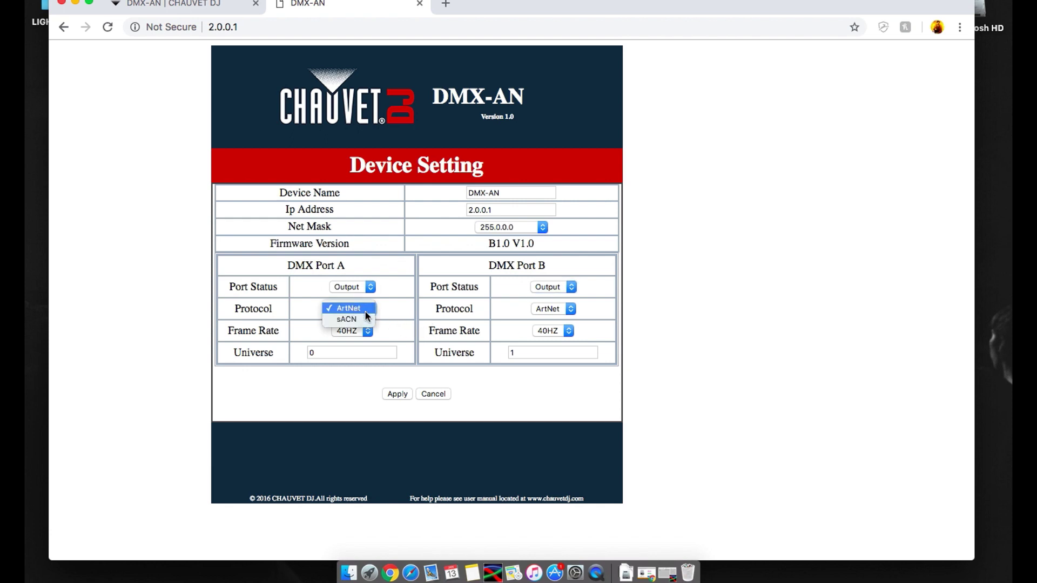
pyautogui.click(548, 309)
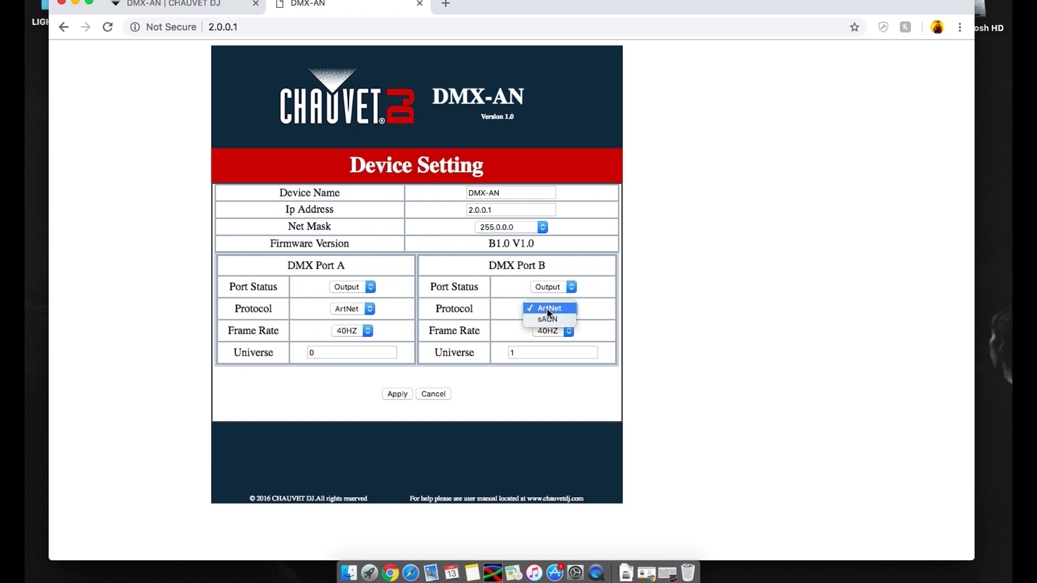
pyautogui.click(485, 306)
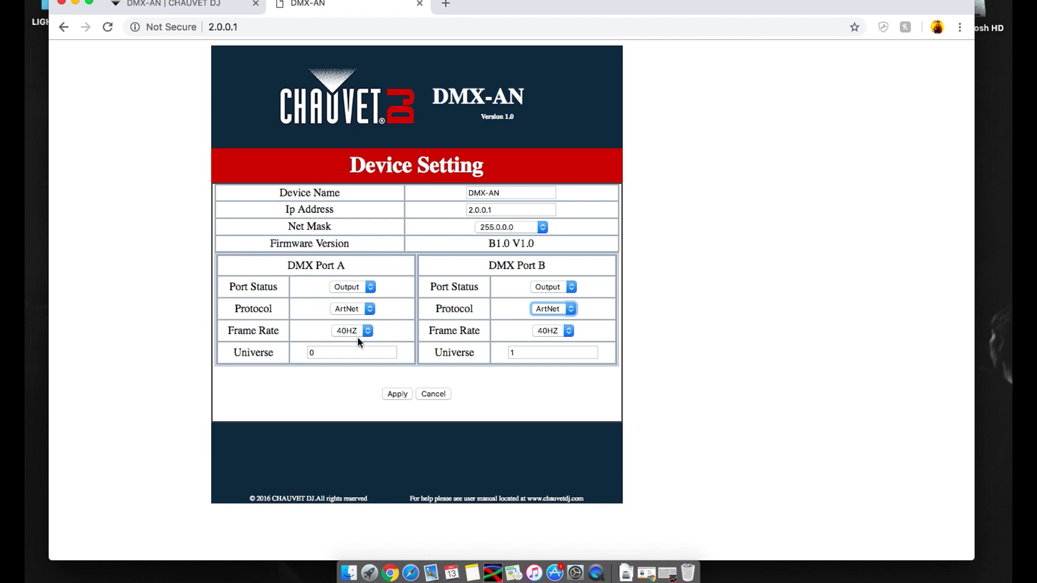
pyautogui.click(356, 332)
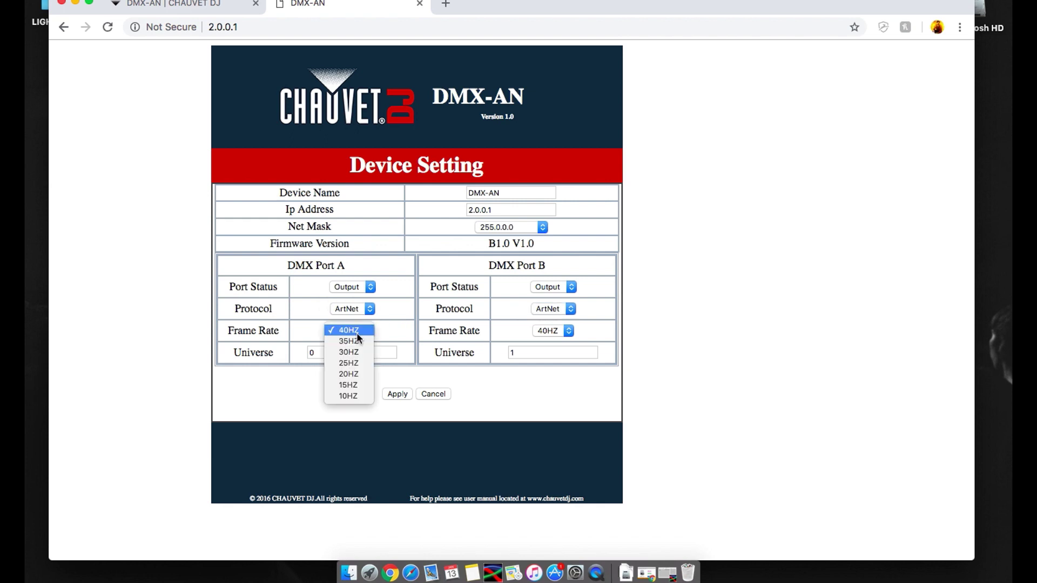
pyautogui.click(390, 328)
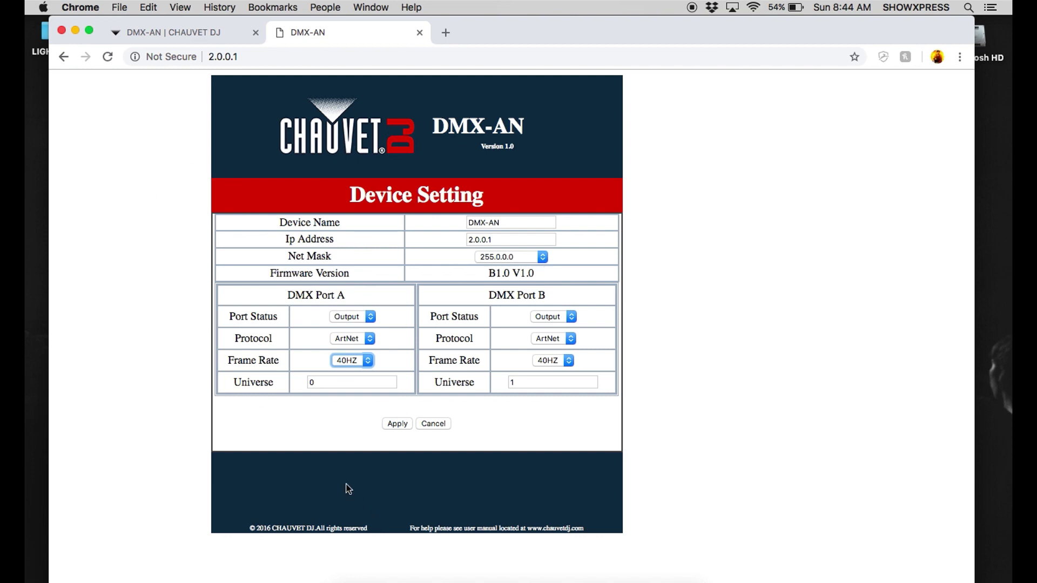
# - Close the DMX-AN configuration page and switch to TheLightingController (ShowXpress)
pyautogui.click(420, 34)
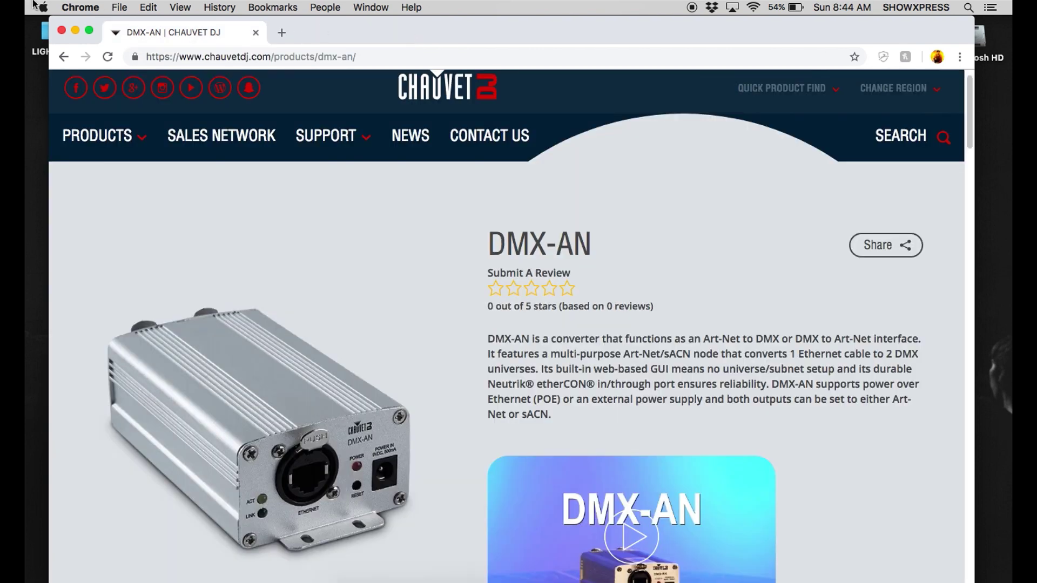
pyautogui.click(75, 30)
pyautogui.click(683, 226)
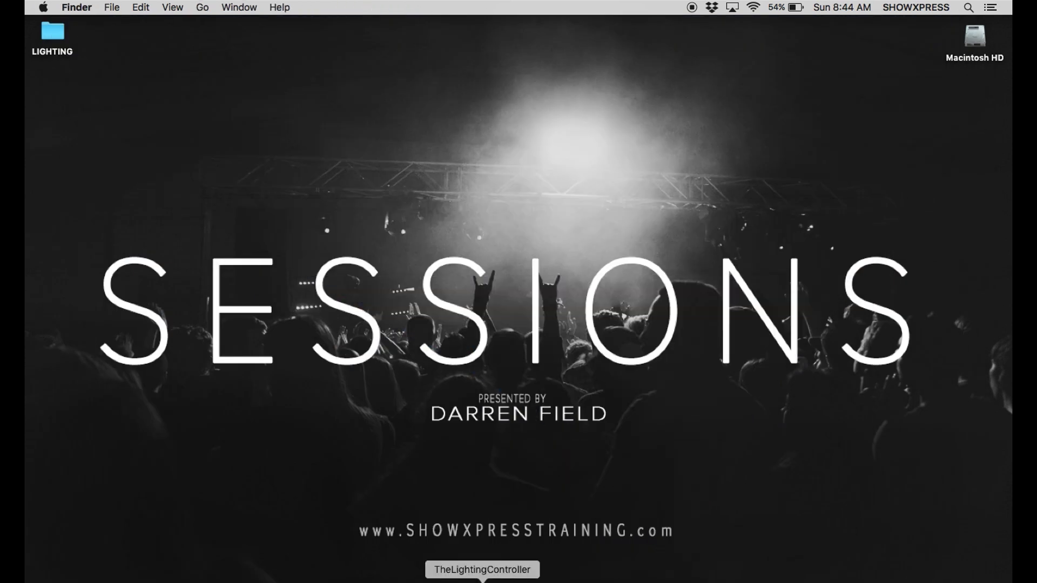
pyautogui.click(492, 577)
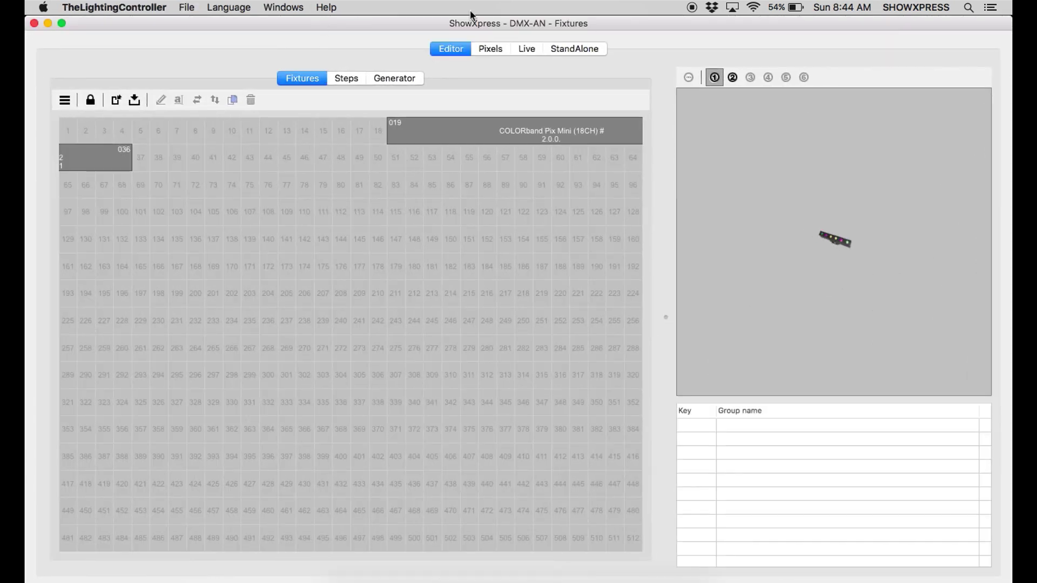
# - Open the Preferences, inspect the Network settings for ArtNet, and return to the Main settings
pyautogui.click(132, 5)
pyautogui.click(116, 43)
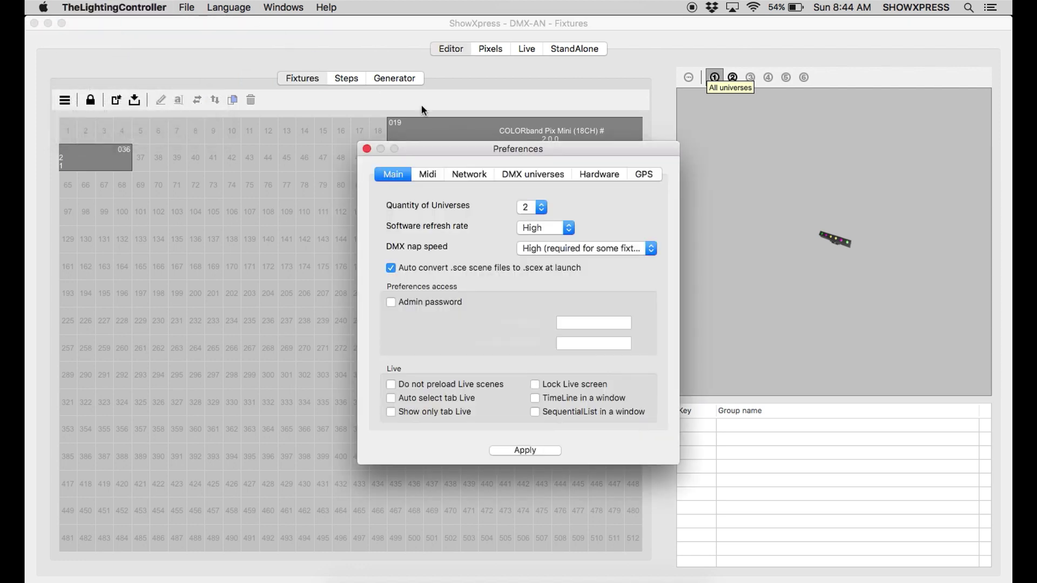
pyautogui.click(470, 175)
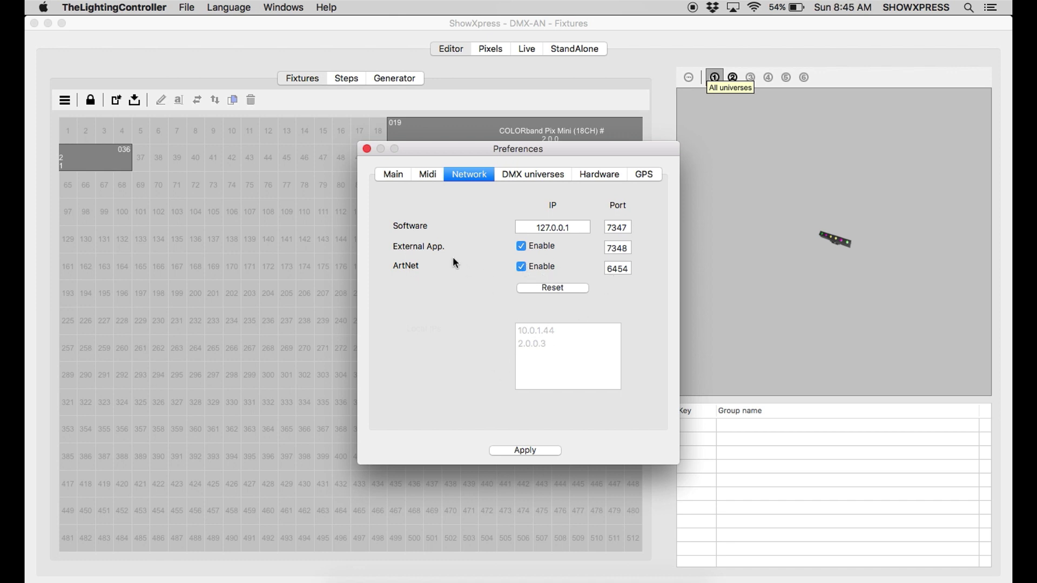
pyautogui.click(404, 175)
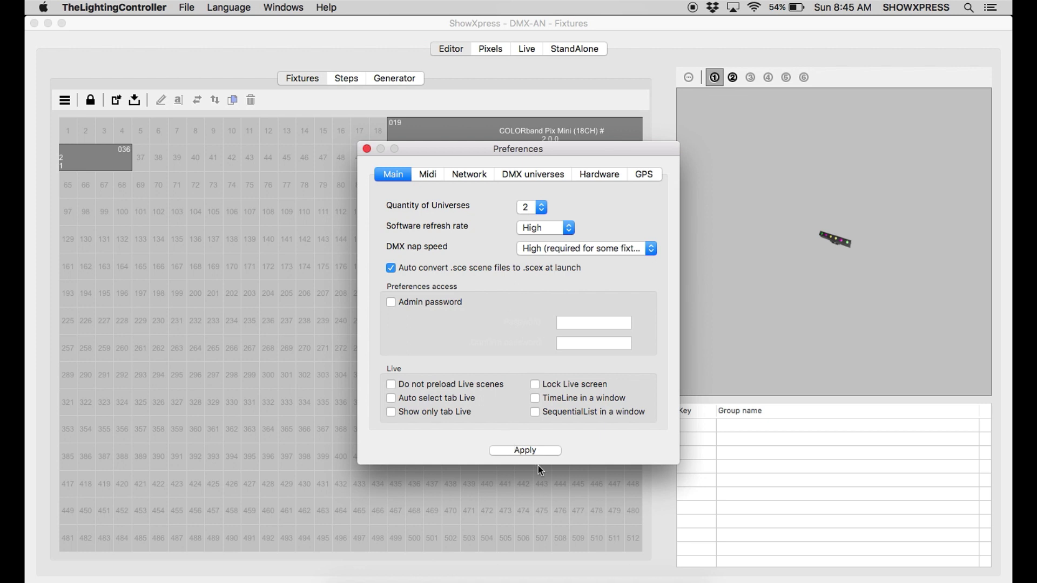
# - Close the Preferences, inspect the fixtures patched in Universe 2, and return to Universe 1
pyautogui.click(367, 149)
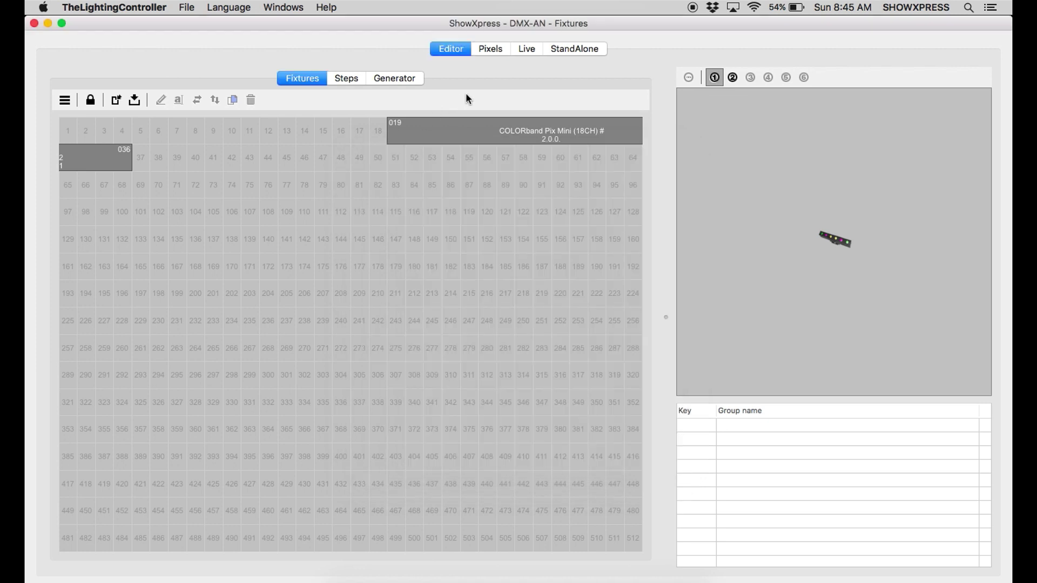
pyautogui.click(732, 80)
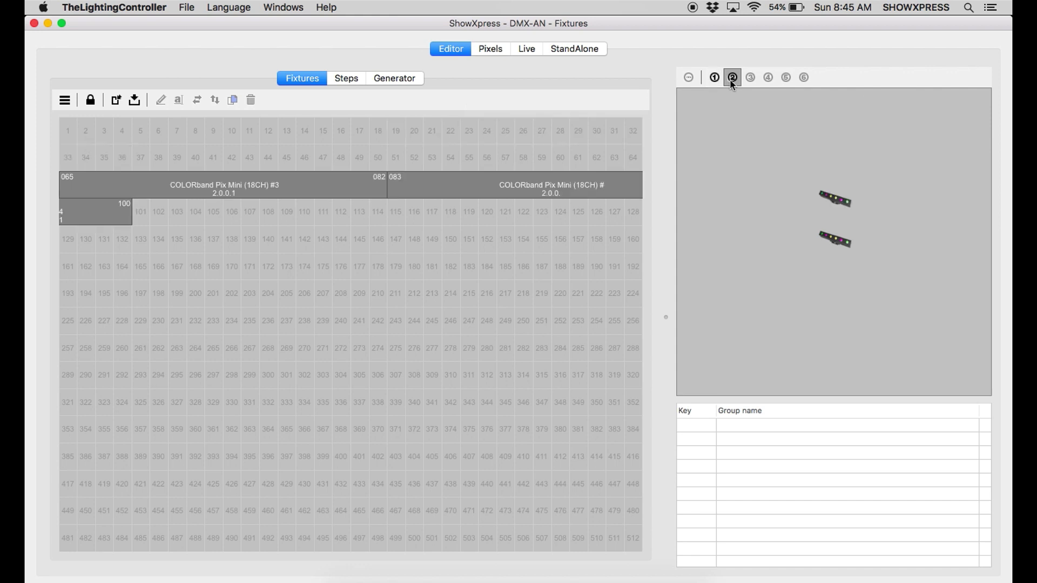
pyautogui.moveTo(783, 150); pyautogui.dragTo(893, 293)
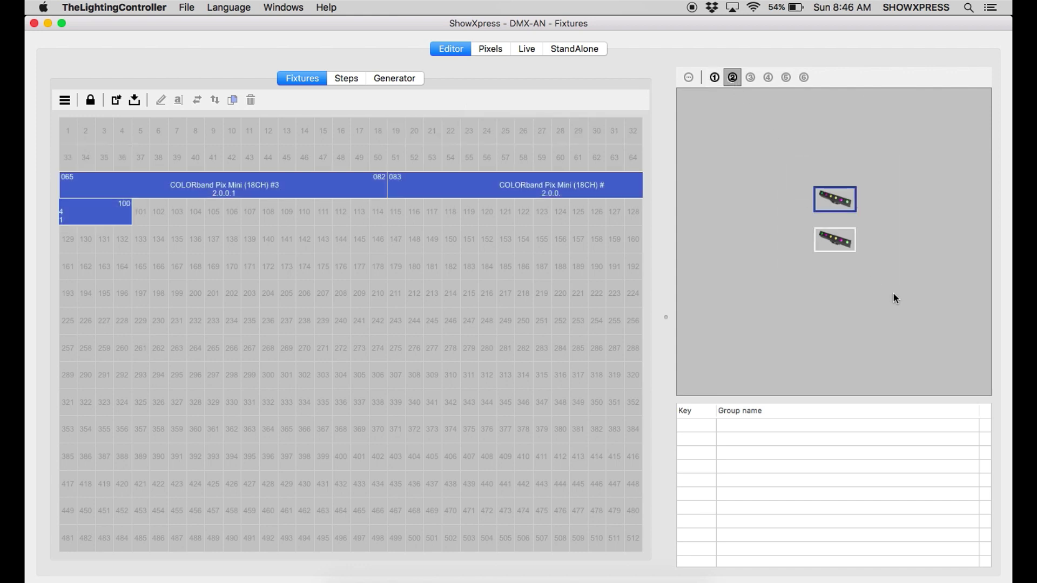
pyautogui.click(910, 270)
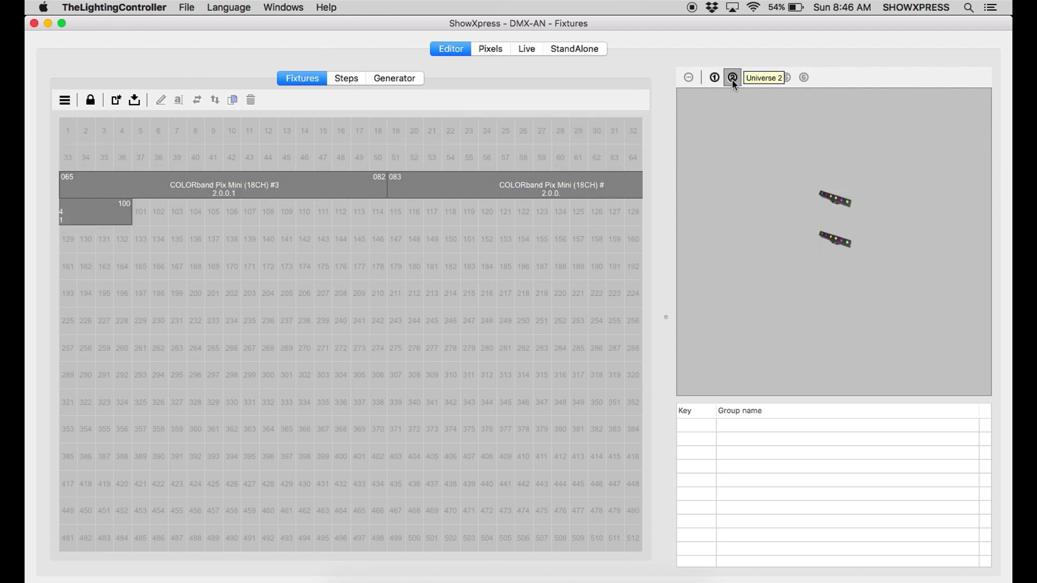
pyautogui.click(716, 80)
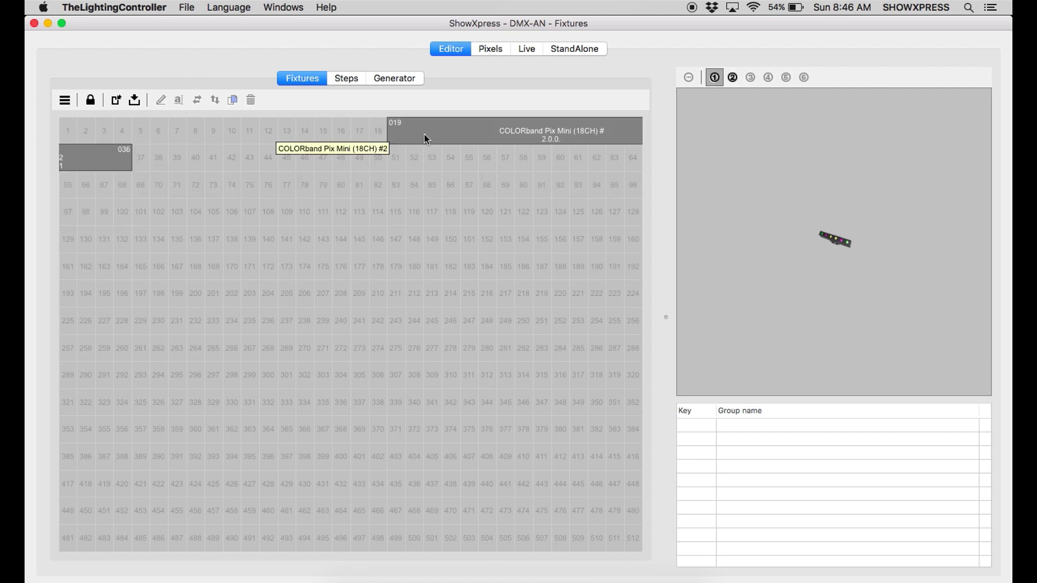
# - Patch one COLORband Pix Mini (18CH) from Chauvet's discontinued DJ fixtures at address 1 in Universe 1
pyautogui.rightClick(69, 130)
pyautogui.click(82, 136)
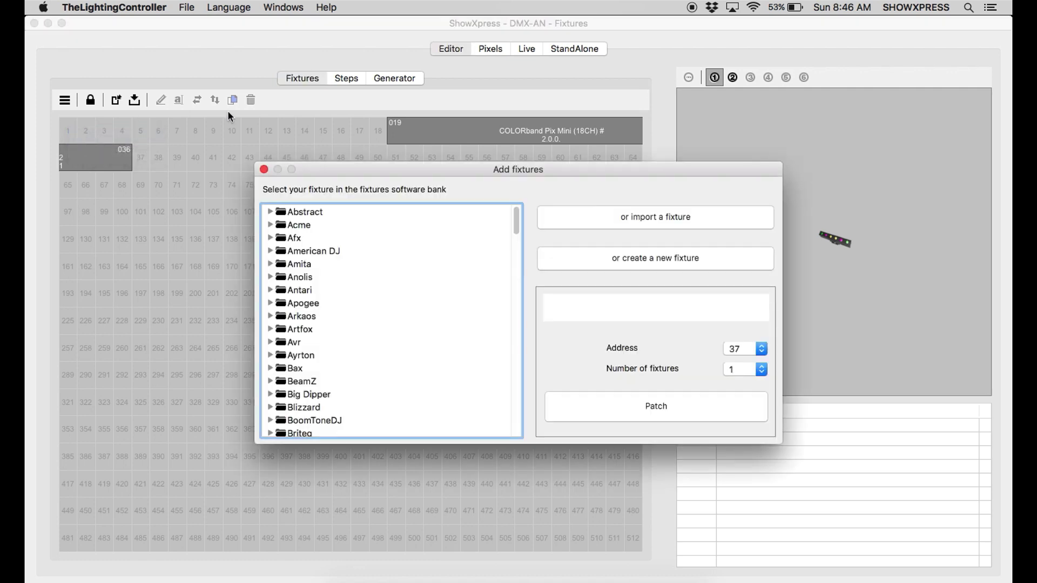
pyautogui.moveTo(516, 218); pyautogui.dragTo(513, 354)
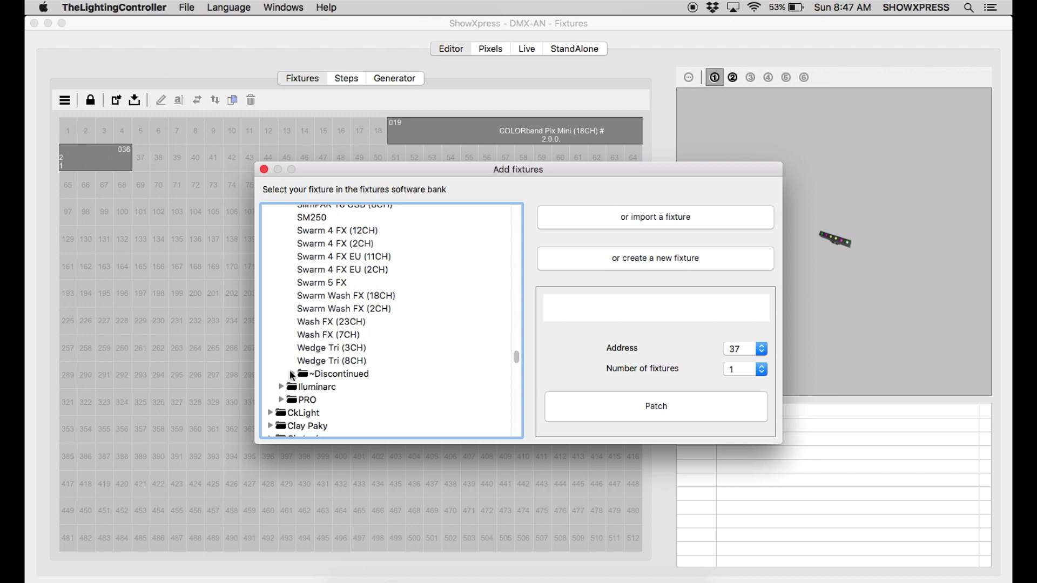
pyautogui.scroll(10, 293, 366)
pyautogui.scroll(-2, 293, 366)
pyautogui.click(382, 316)
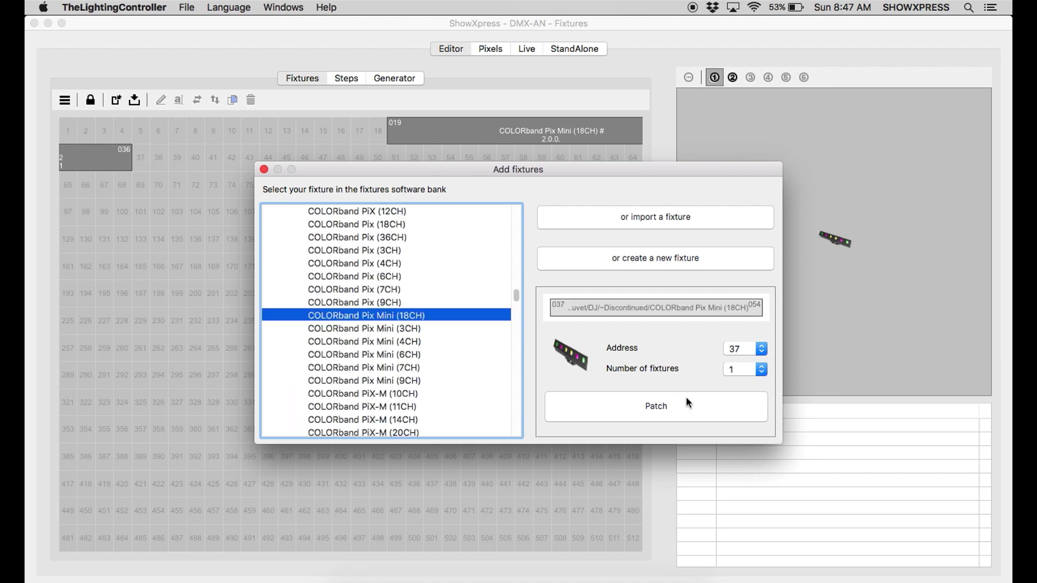
pyautogui.click(737, 351)
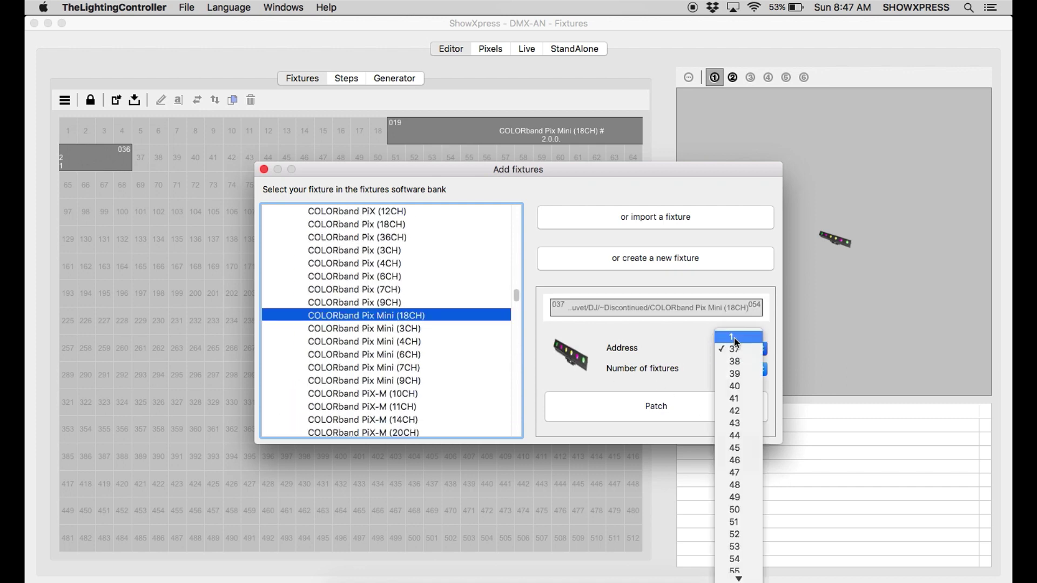
pyautogui.click(736, 338)
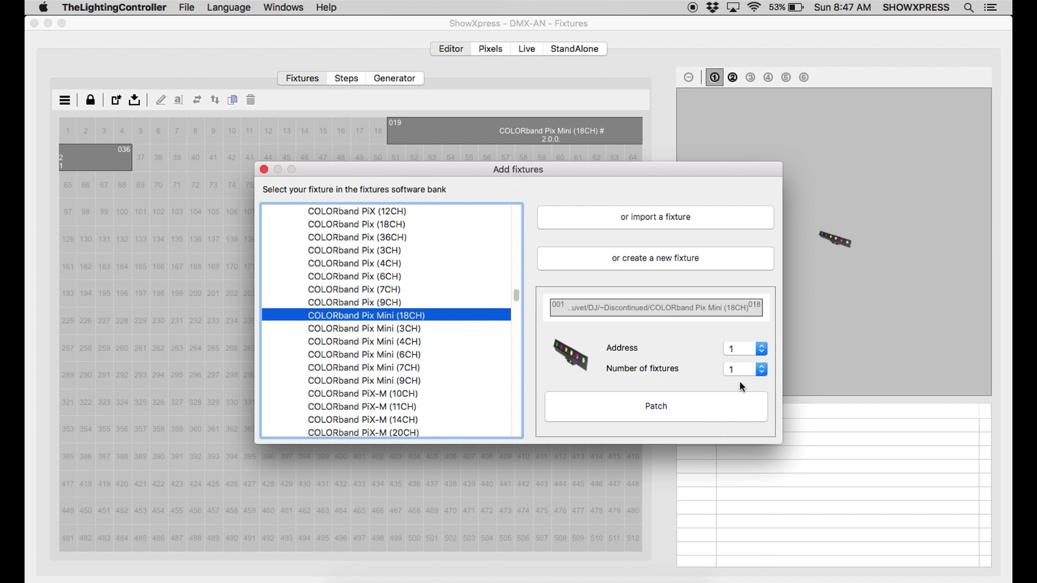
pyautogui.click(672, 404)
pyautogui.click(235, 124)
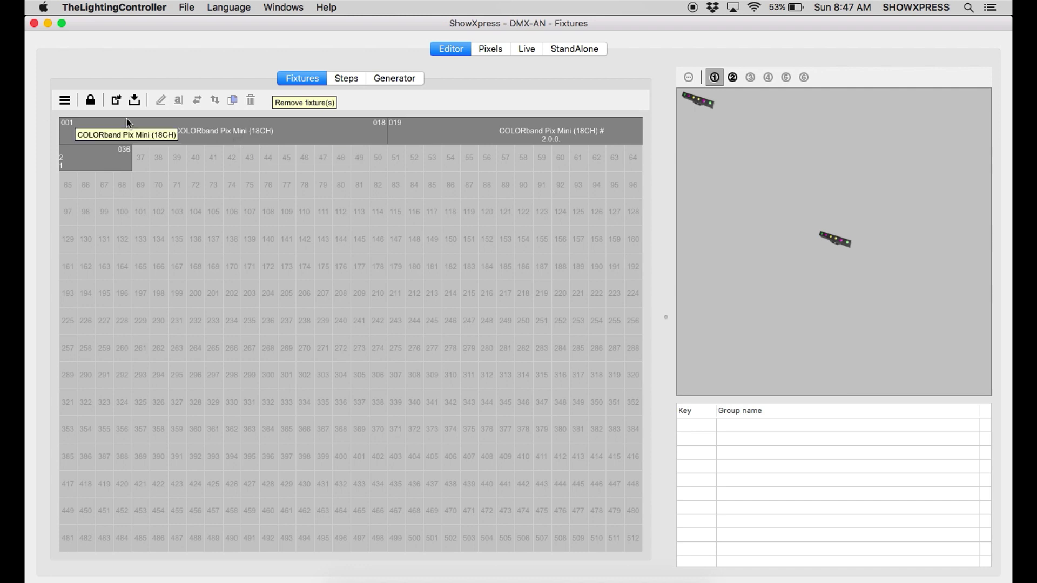
# - Compare the newly patched fixture at address 1 with the one at address 19, checking for an assigned ArtNet IP
pyautogui.rightClick(212, 139)
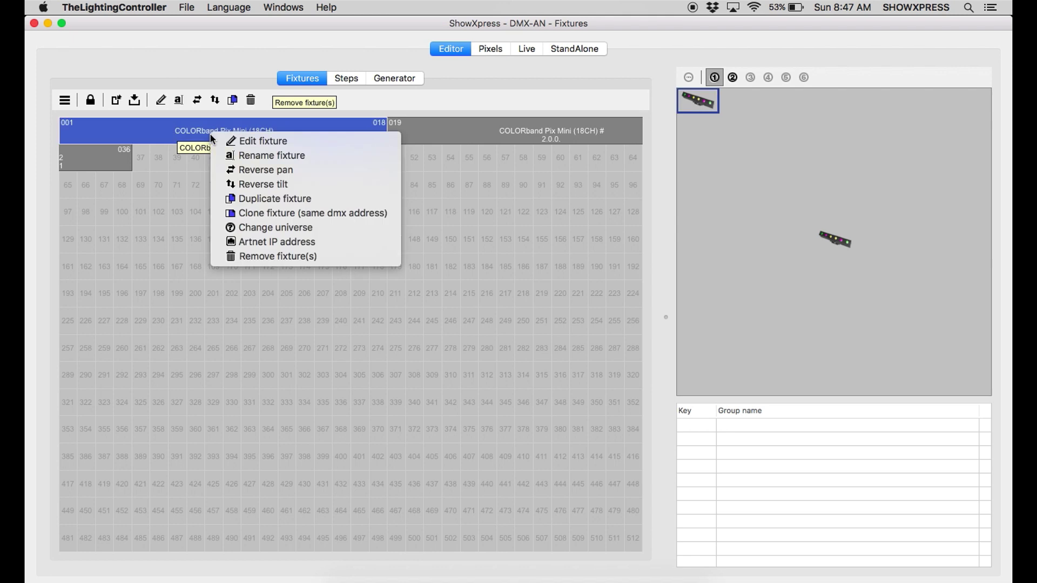
pyautogui.click(227, 56)
pyautogui.click(420, 134)
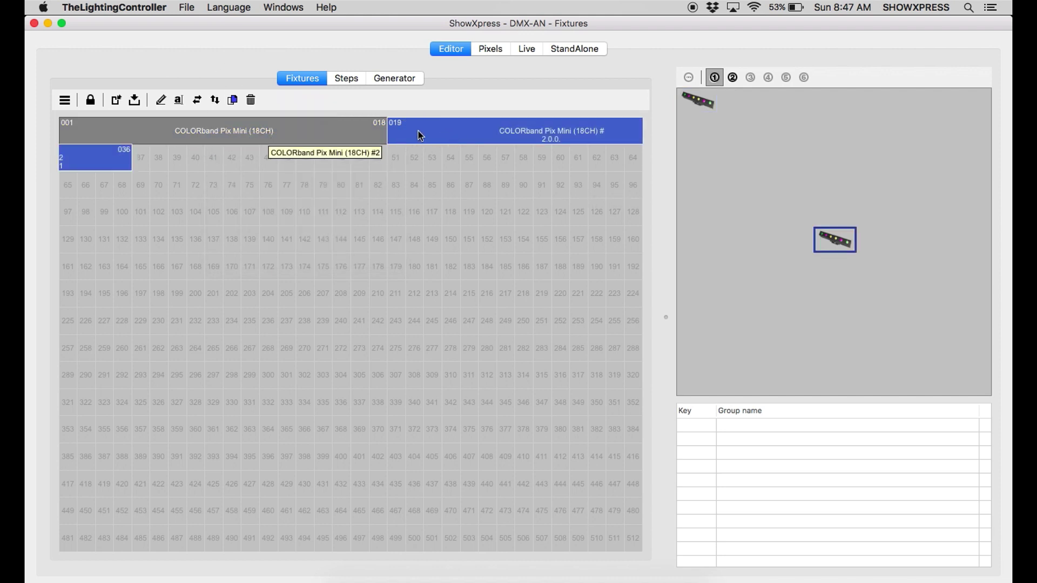
pyautogui.click(354, 131)
pyautogui.click(551, 132)
pyautogui.click(201, 138)
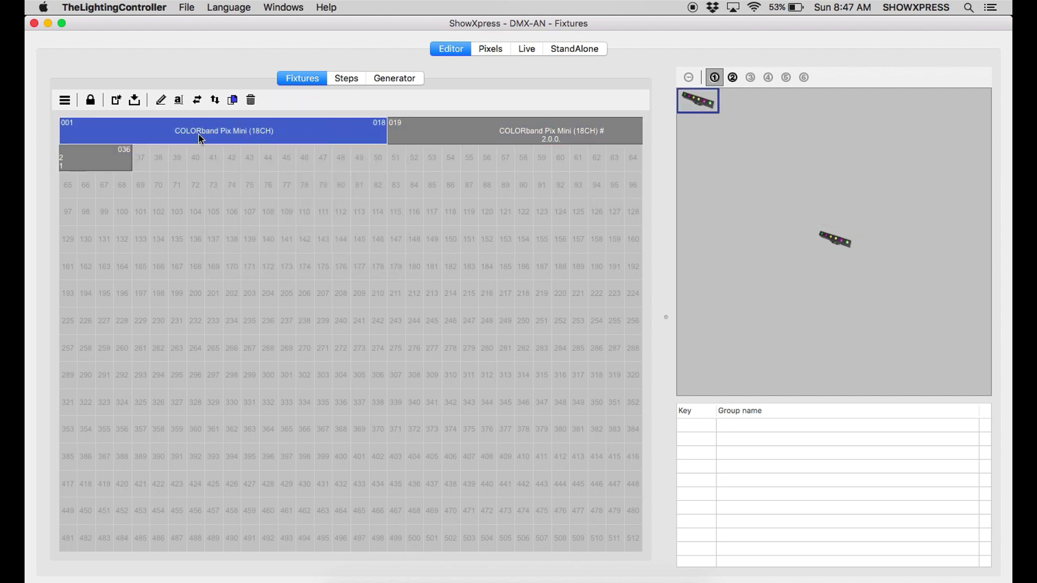
# - Set the ArtNet IP address of the fixture at address 1 to 2.0.0.1
pyautogui.rightClick(199, 134)
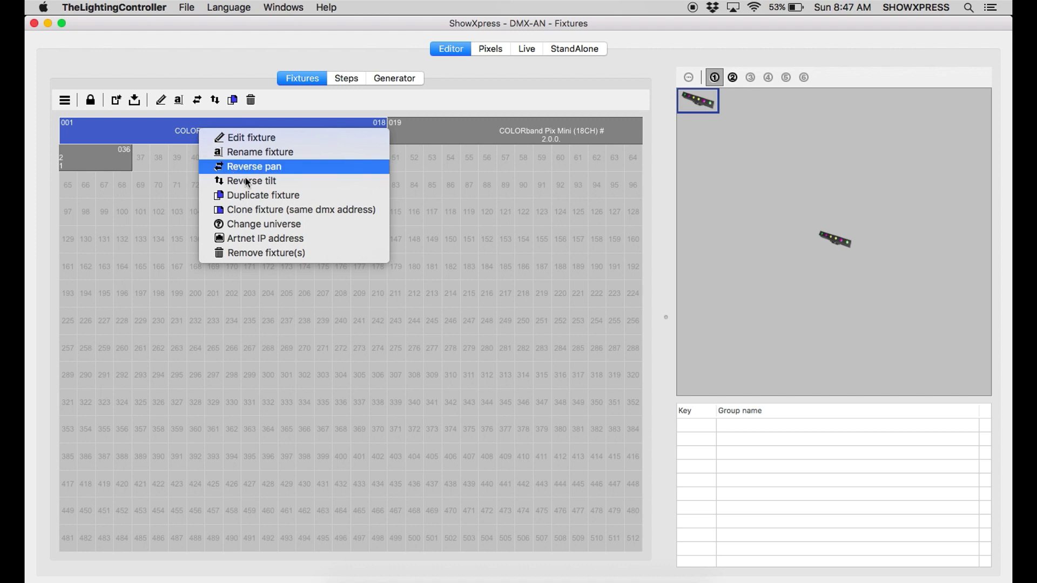
pyautogui.click(270, 240)
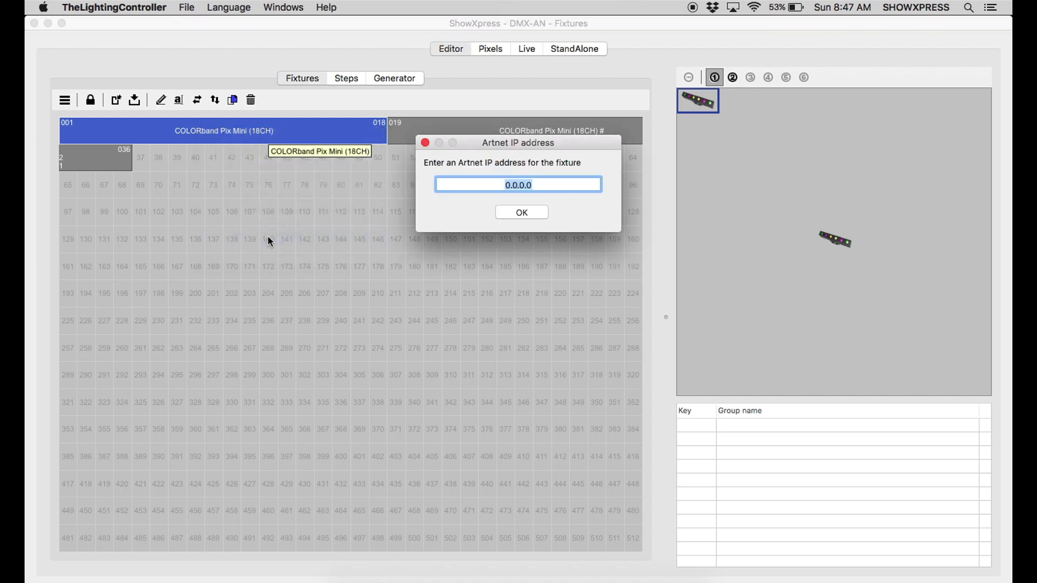
pyautogui.click(509, 185)
pyautogui.press('BackSpace')
pyautogui.write('2')
pyautogui.press('BackSpace')
pyautogui.write('1')
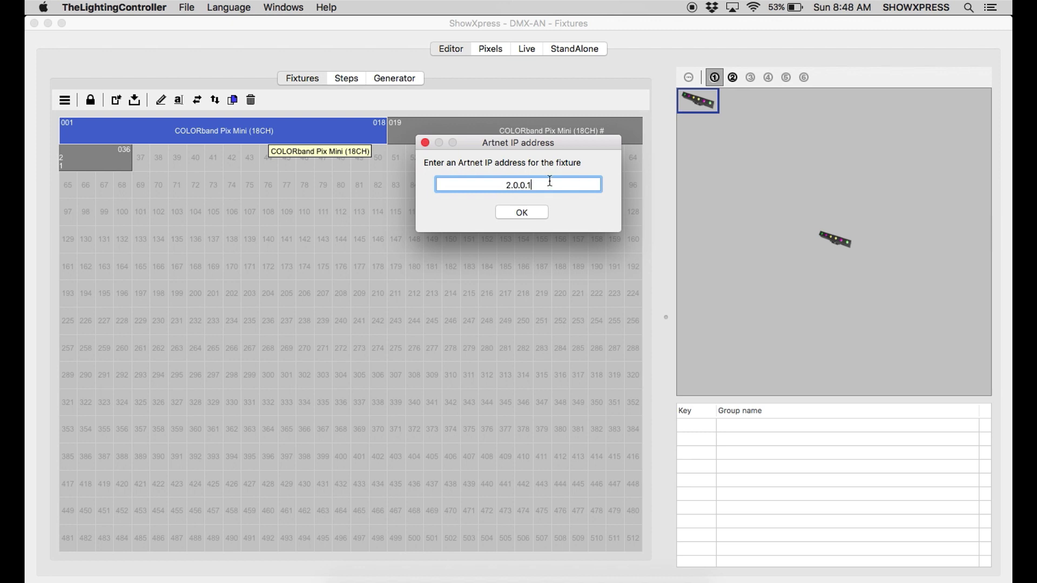
pyautogui.click(511, 212)
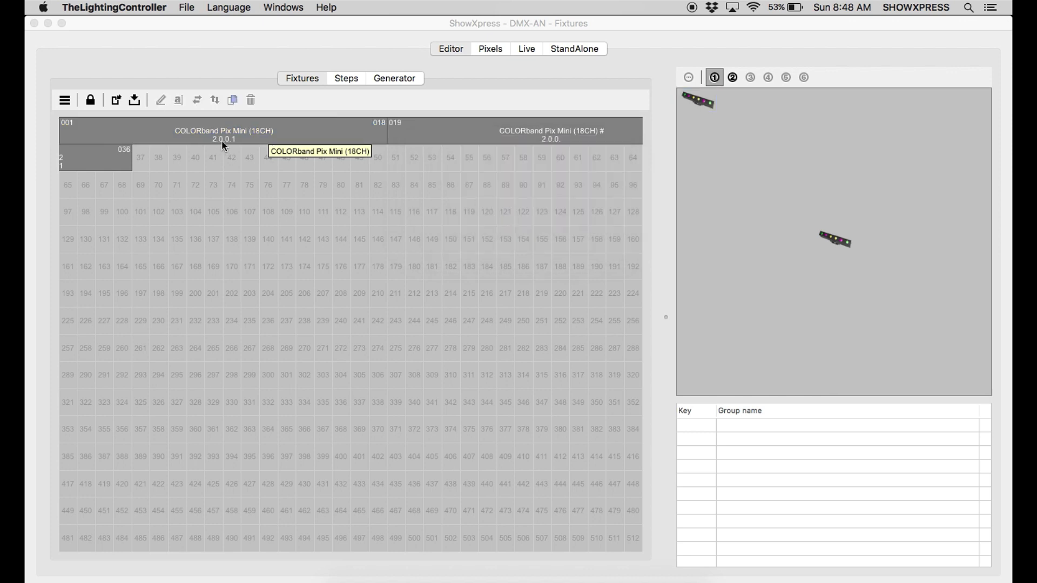
# - Check the ArtNet IP addresses of the Universe 1 fixture at address 19 and the fixtures in Universe 2
pyautogui.click(492, 134)
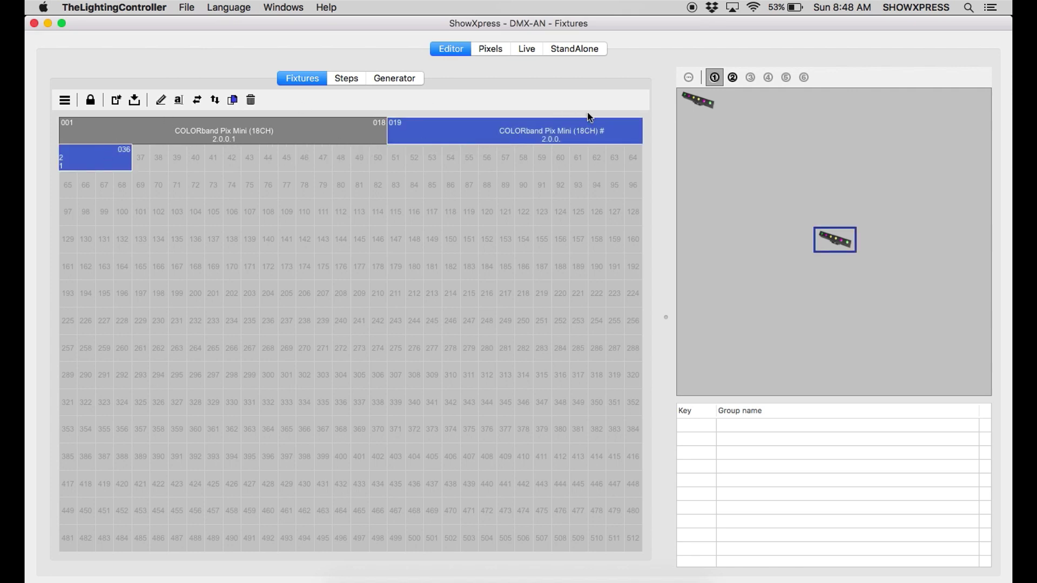
pyautogui.click(731, 80)
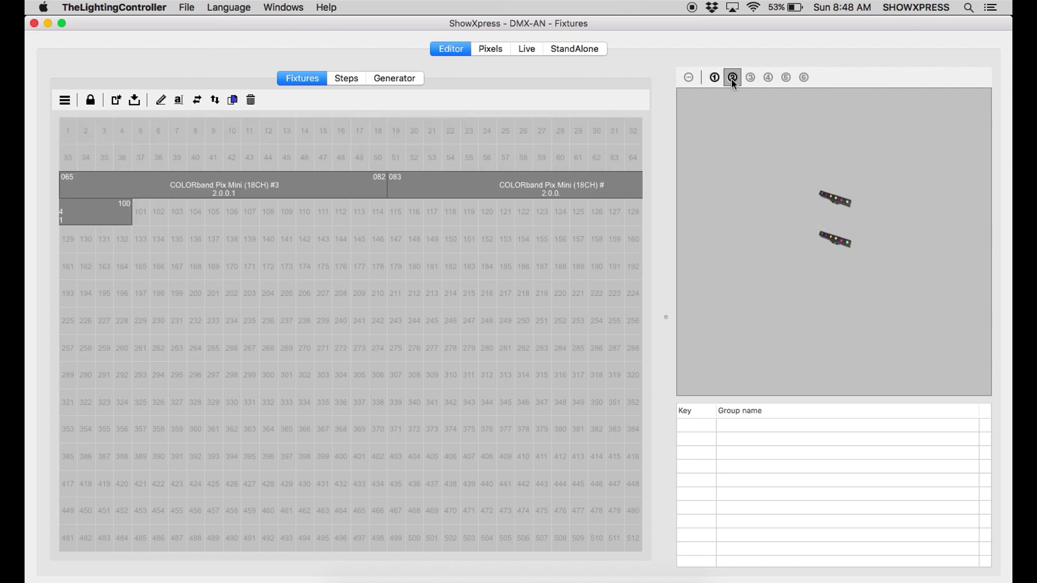
pyautogui.click(198, 186)
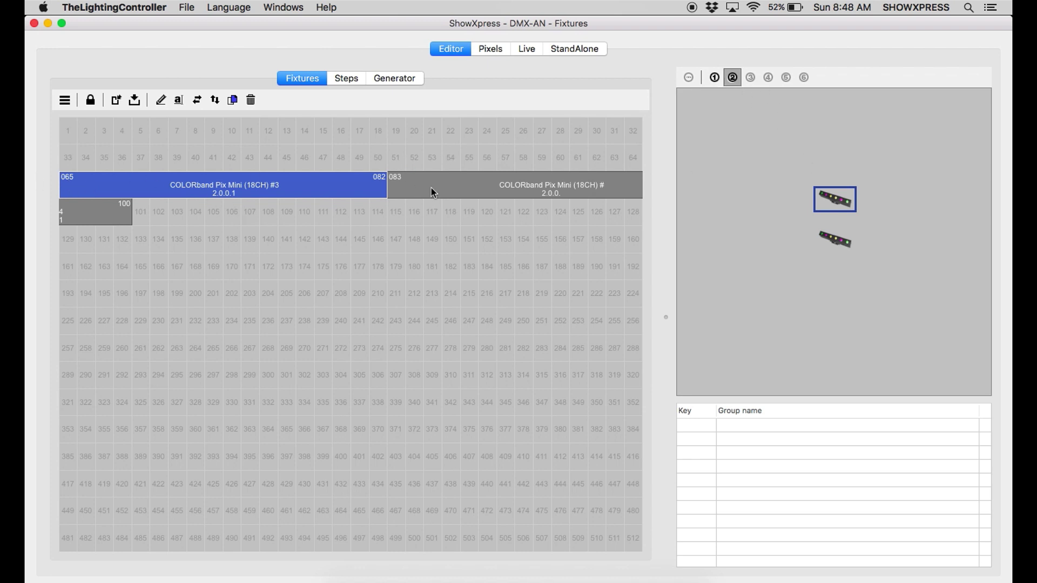
pyautogui.click(647, 180)
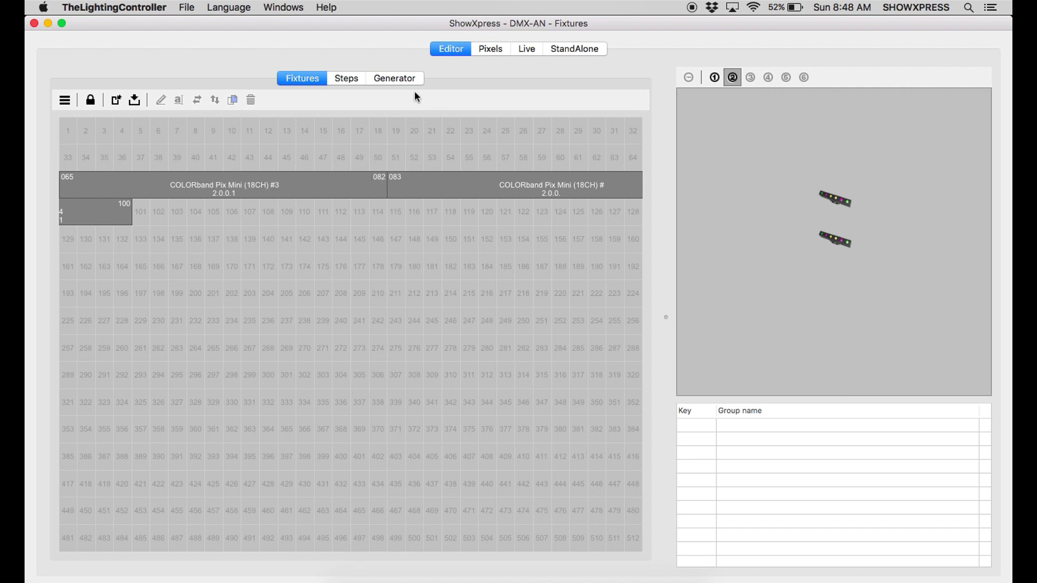
# - Open the Steps editor for Universe 1 and move the new fixture just above the existing one in the layout
pyautogui.click(336, 77)
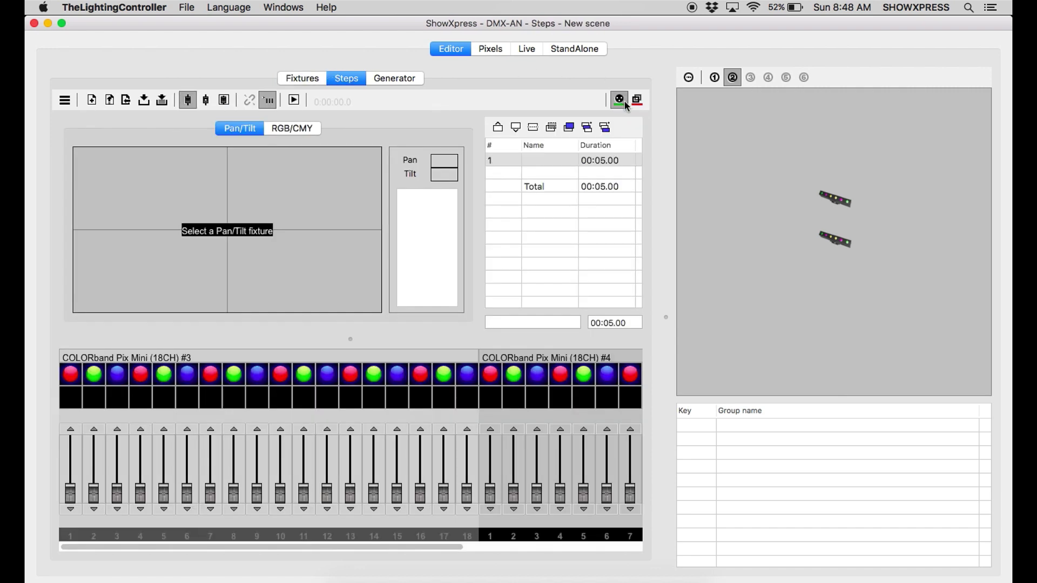
pyautogui.click(714, 77)
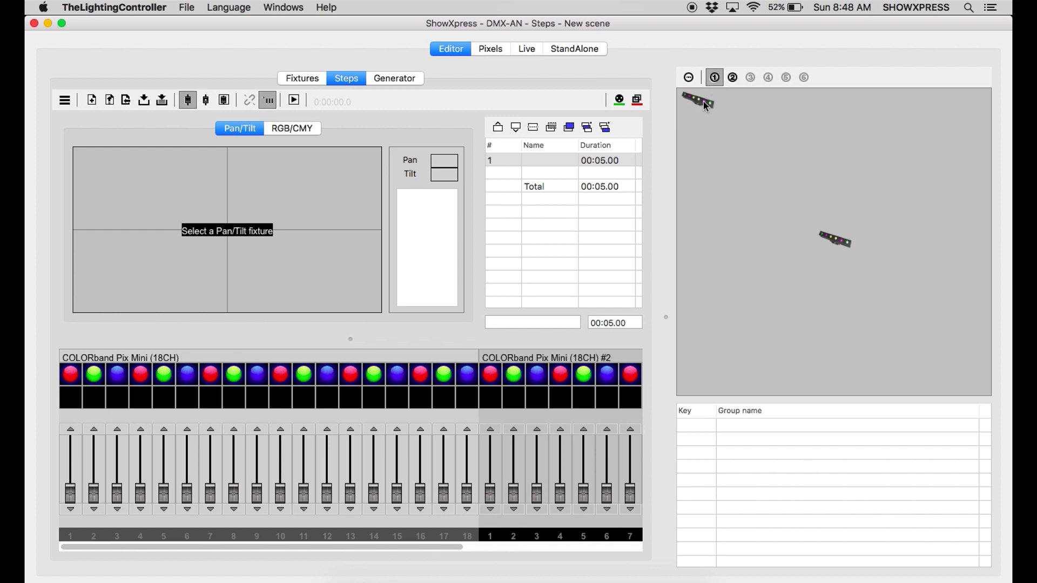
pyautogui.moveTo(704, 108); pyautogui.dragTo(836, 208)
pyautogui.click(755, 140)
# - Select both Universe 1 fixtures and set their colour to blue with RGB values 0, 15, 255
pyautogui.moveTo(762, 132); pyautogui.dragTo(893, 296)
pyautogui.moveTo(254, 174); pyautogui.dragTo(274, 266)
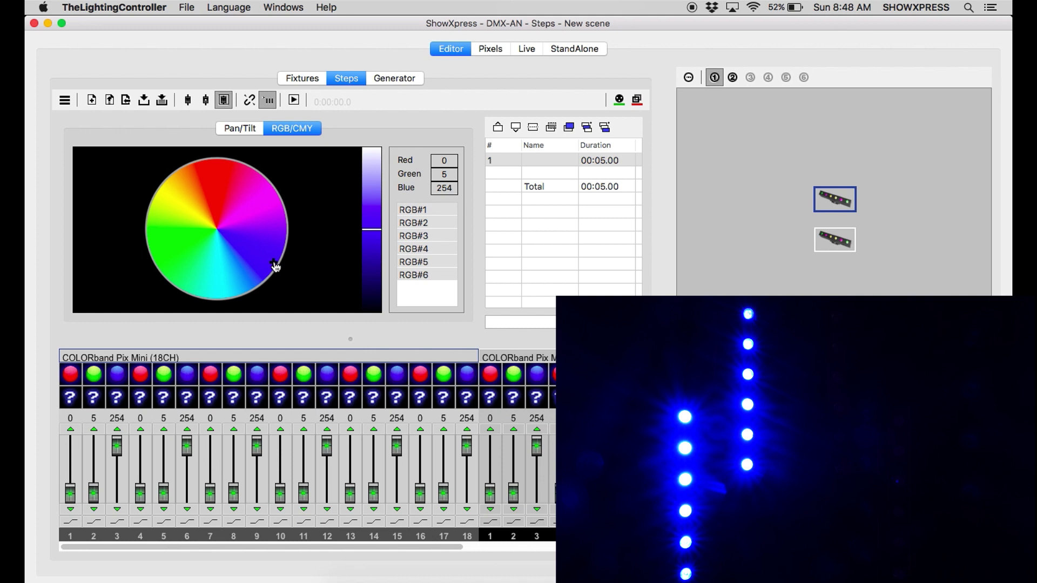
pyautogui.moveTo(271, 262)
pyautogui.mouseDown()
pyautogui.moveTo(268, 250)
pyautogui.moveTo(282, 270)
pyautogui.moveTo(279, 255)
pyautogui.moveTo(272, 267)
pyautogui.mouseUp()
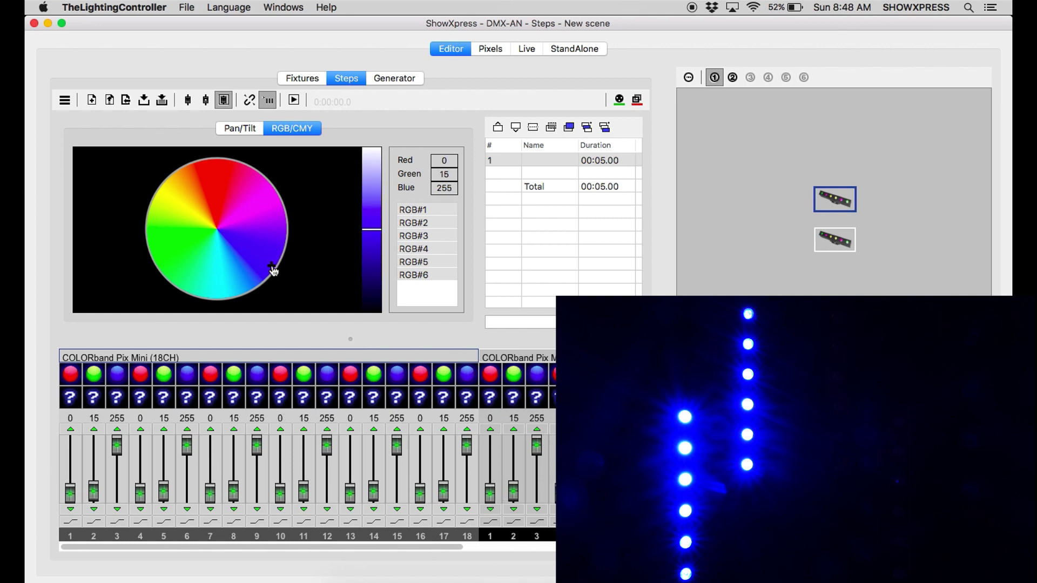
# - Test green shades on both Universe 2 fixtures, ending with blue at RGB 0, 5, 255
pyautogui.click(732, 77)
pyautogui.moveTo(778, 133); pyautogui.dragTo(917, 280)
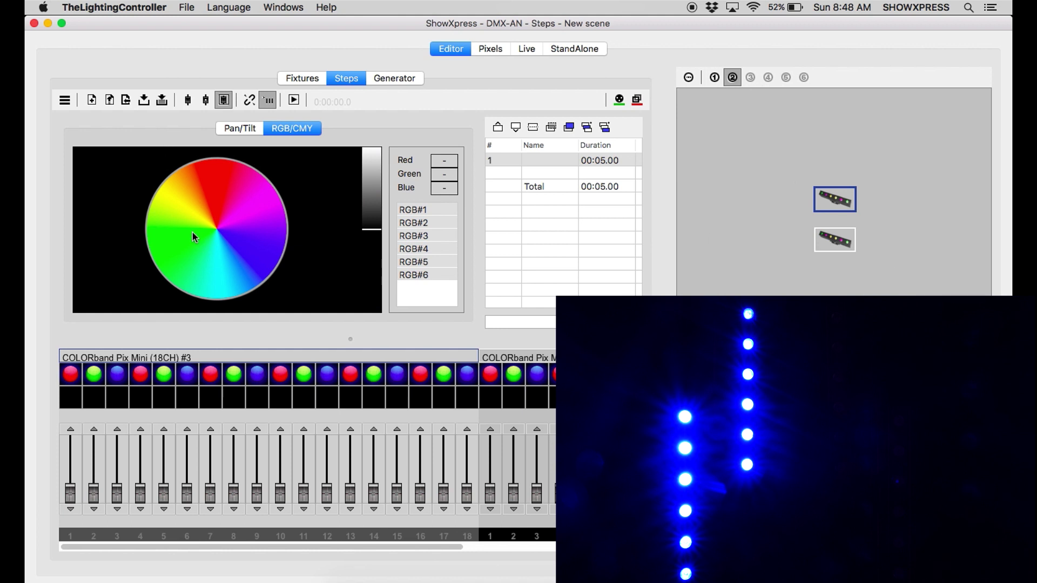
pyautogui.moveTo(175, 241); pyautogui.dragTo(145, 269)
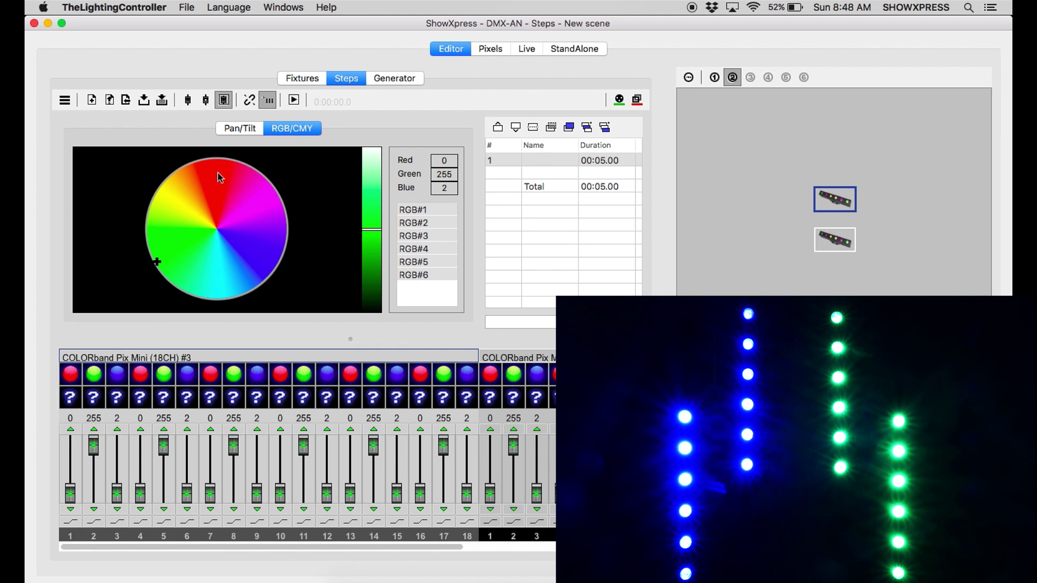
pyautogui.moveTo(219, 172); pyautogui.dragTo(175, 269)
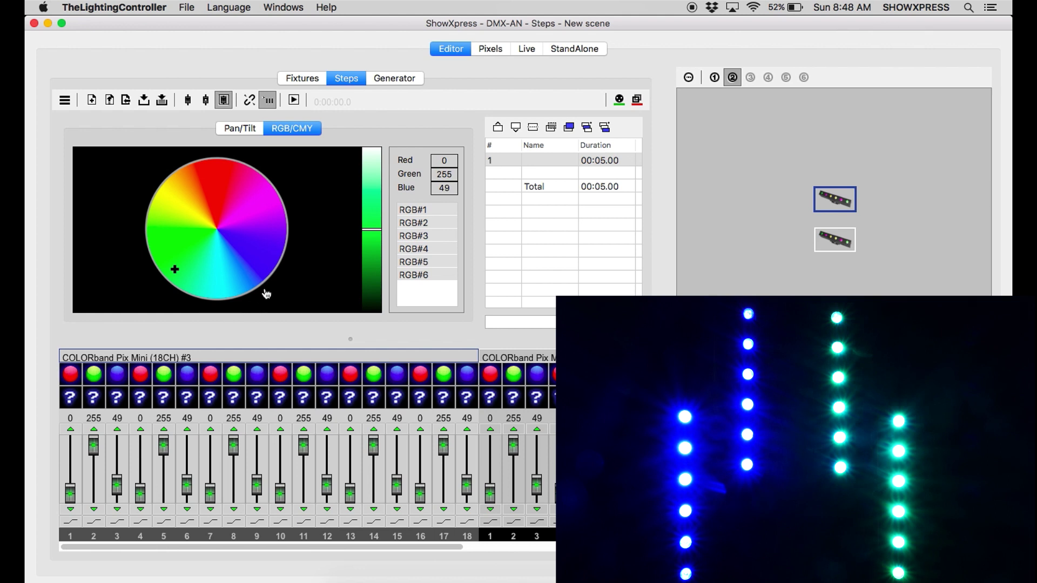
pyautogui.moveTo(266, 293); pyautogui.dragTo(269, 261)
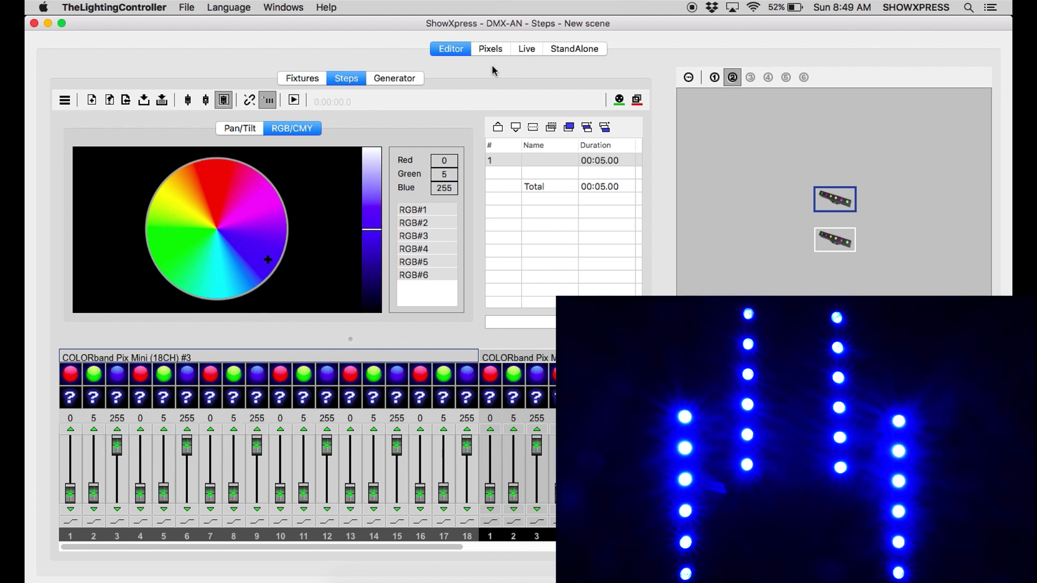
# - Start a new scene without the test colours and switch to the Pixels mode
pyautogui.click(91, 100)
pyautogui.click(572, 218)
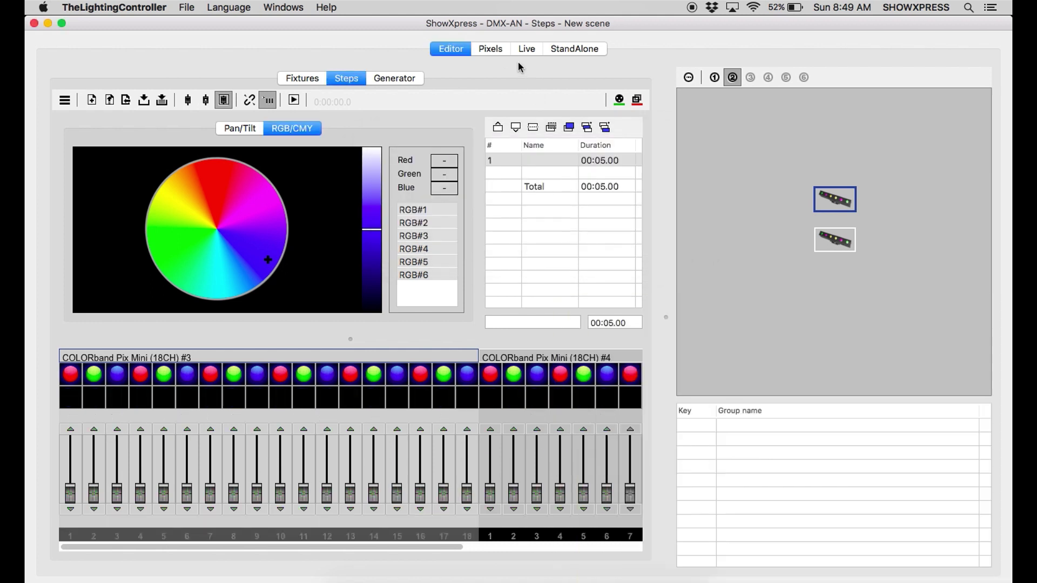
pyautogui.click(500, 49)
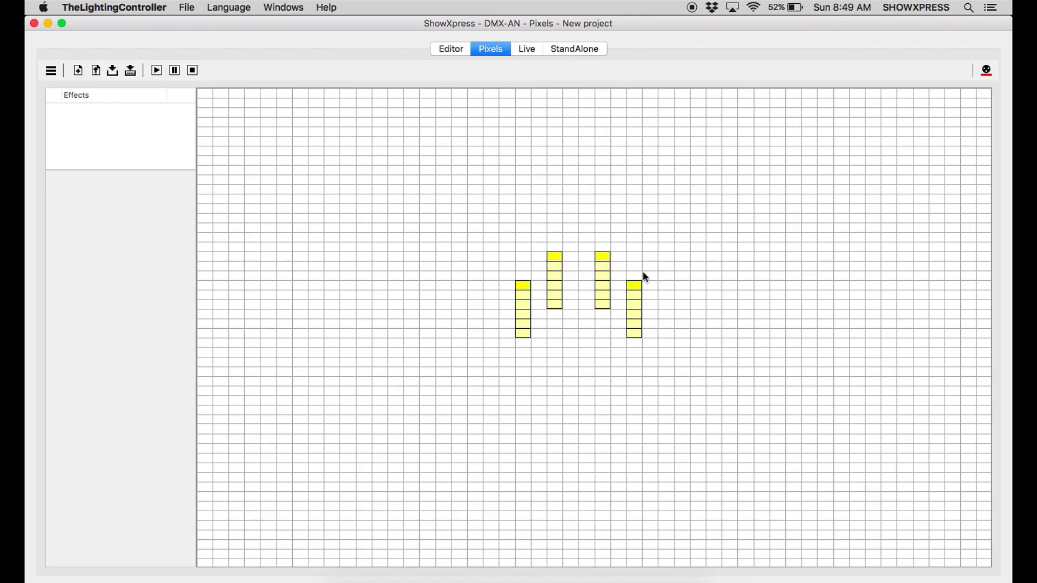
# - Check the DMX address, universe and ArtNet IP in the leftmost pixel fixture's properties, and close them
pyautogui.moveTo(419, 210); pyautogui.dragTo(750, 416)
pyautogui.click(523, 307)
pyautogui.doubleClick(523, 307)
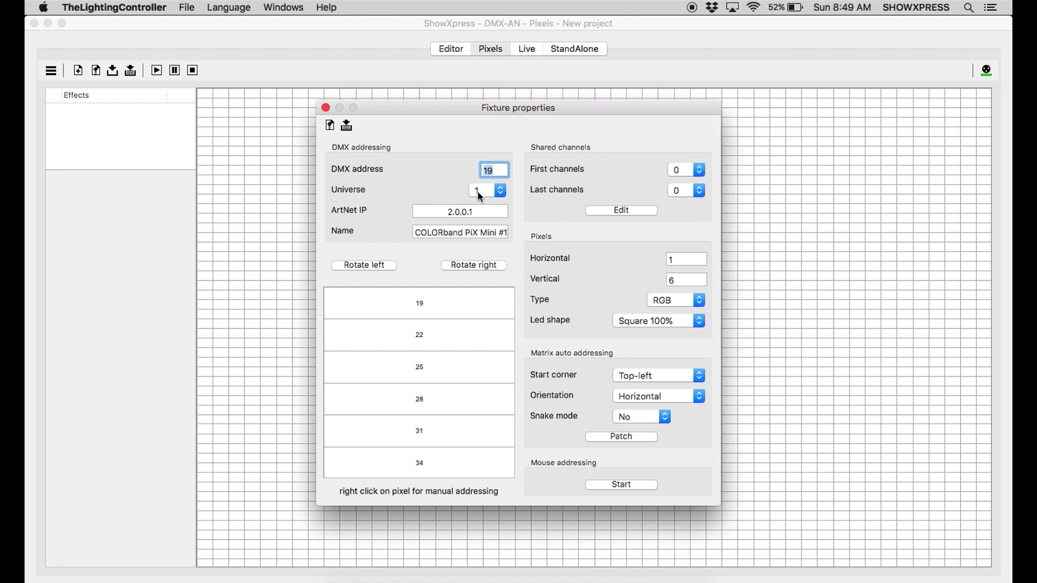
pyautogui.click(497, 193)
pyautogui.click(497, 192)
pyautogui.click(325, 108)
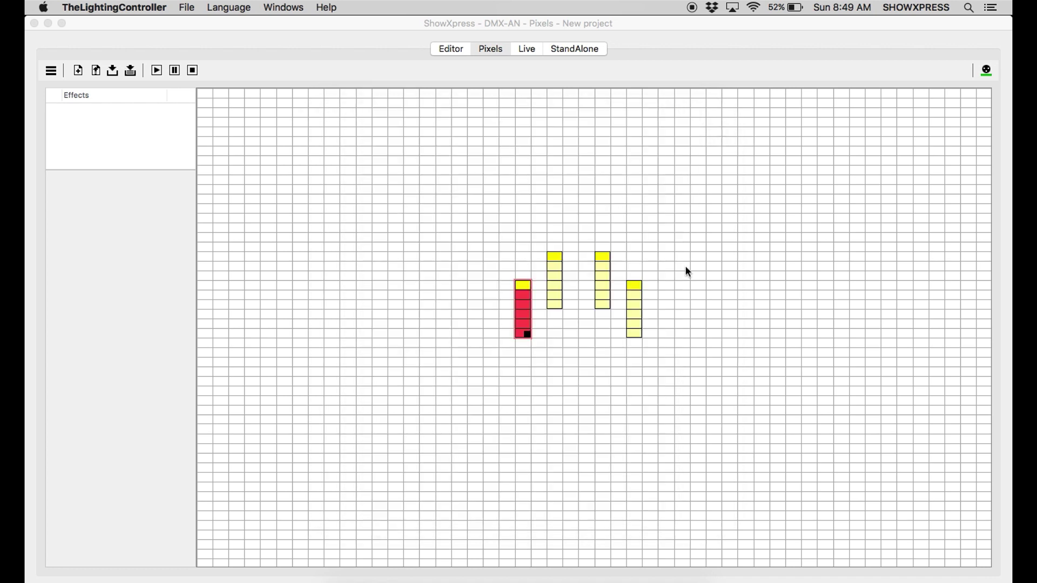
# - Inspect the universe and ArtNet IP in the rightmost pixel fixture's properties, and close them
pyautogui.doubleClick(634, 316)
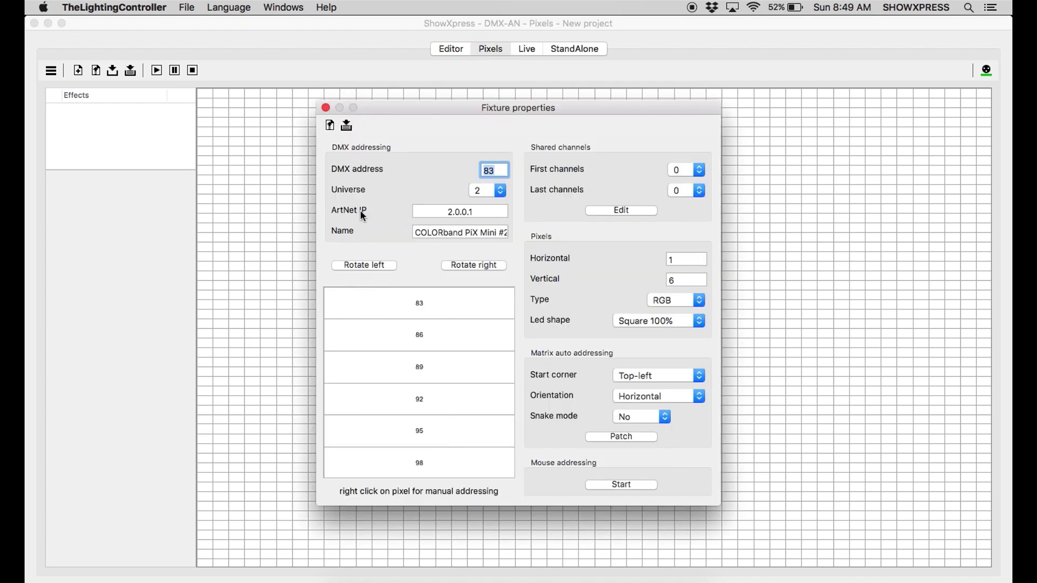
pyautogui.press('Tab')
pyautogui.click(472, 212)
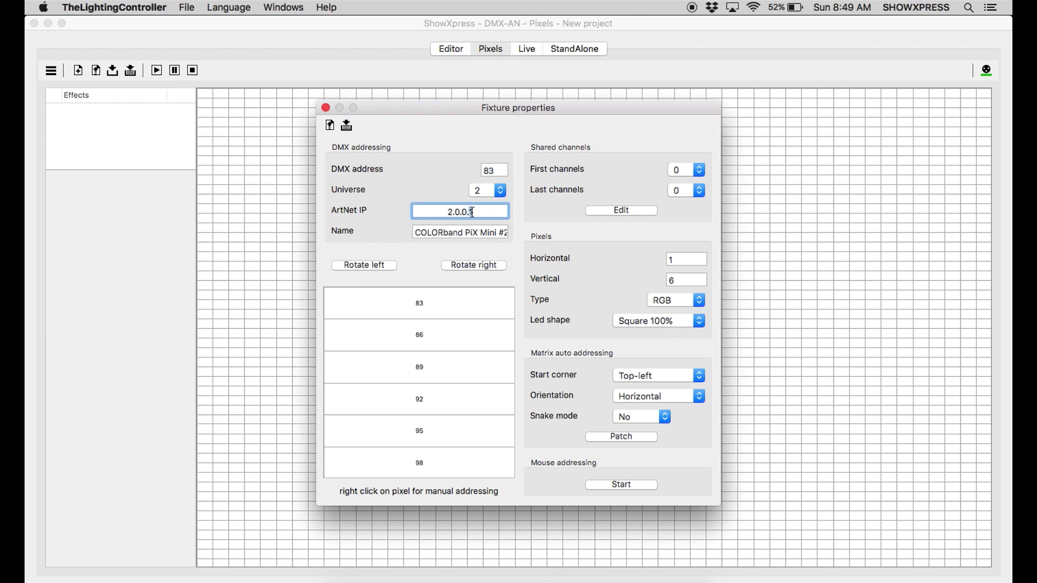
pyautogui.click(327, 108)
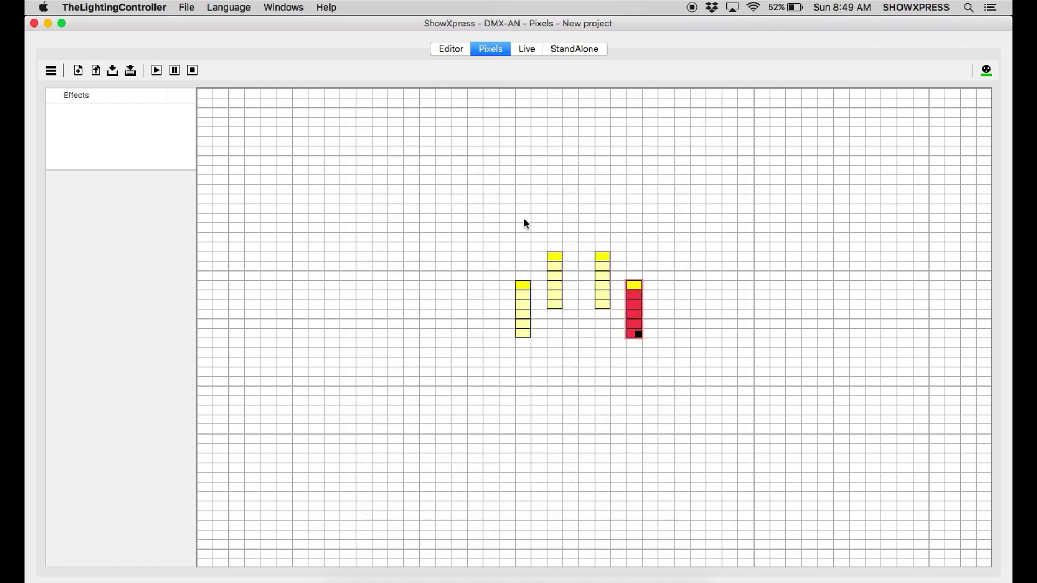
# - Switch to Live mode and test the PIX_RED CHASE scene on the fixtures
pyautogui.click(451, 49)
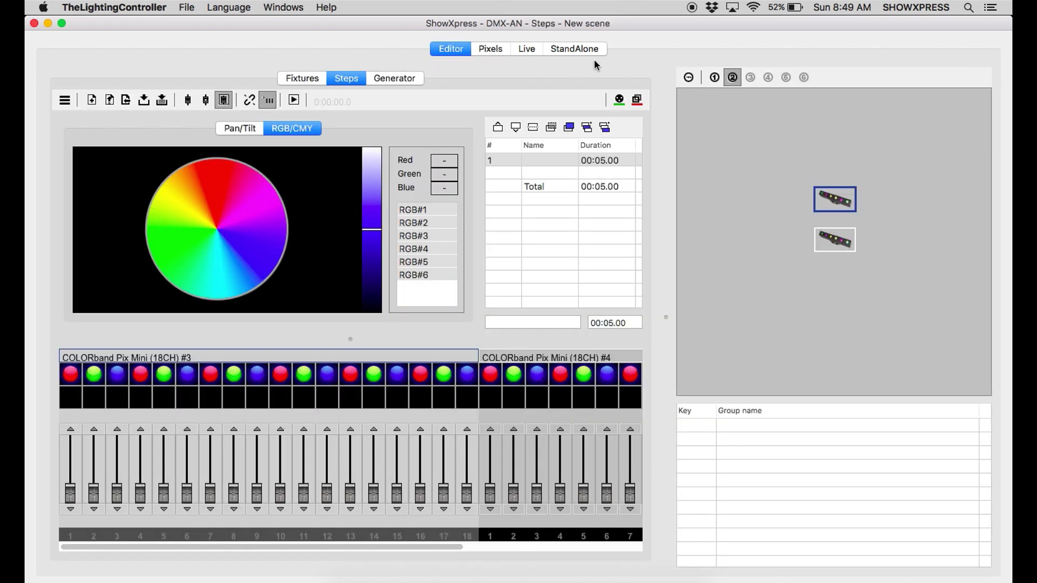
pyautogui.click(527, 49)
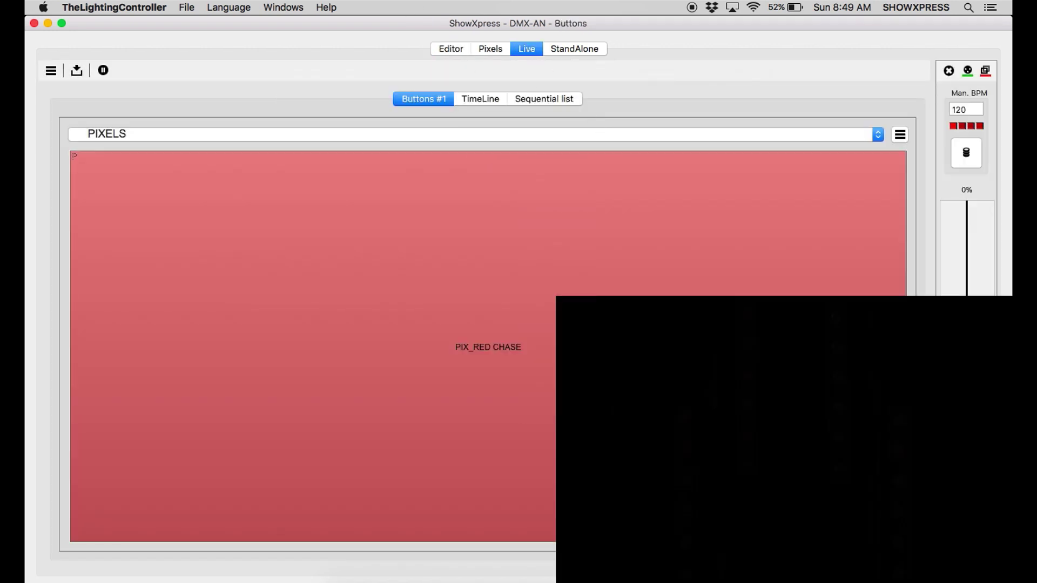
pyautogui.press('p')
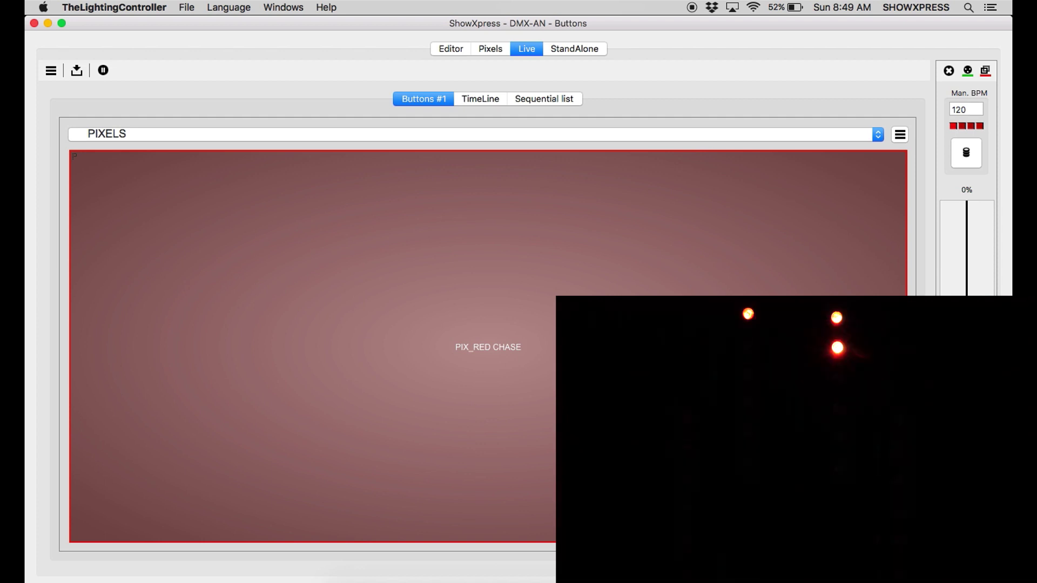
pyautogui.click(562, 186)
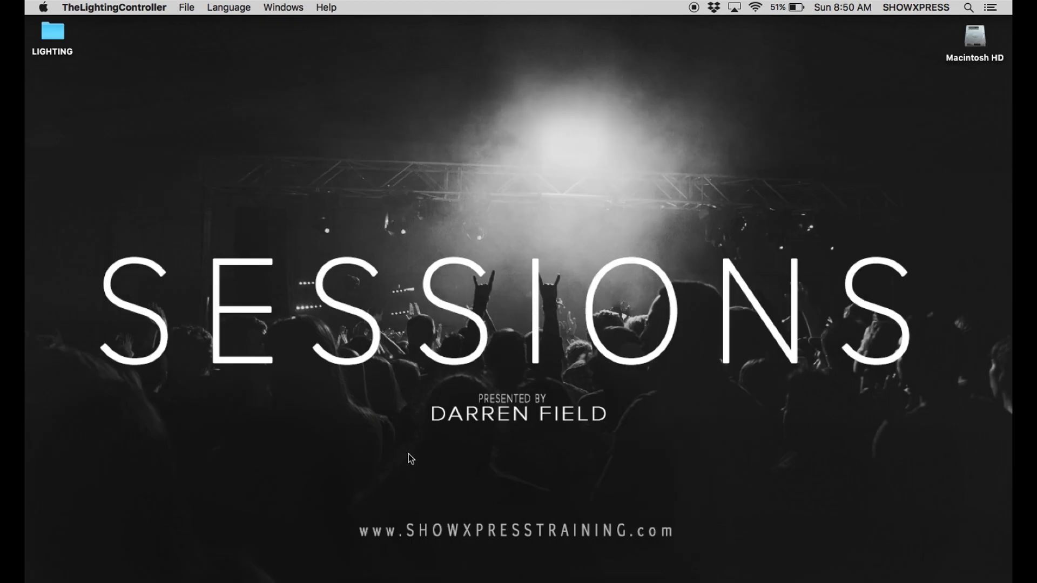
# - Switch to Chrome and review the DMX-AN store listing and the highlights on Chauvet DJ's DMX-AN product page
pyautogui.click(636, 581)
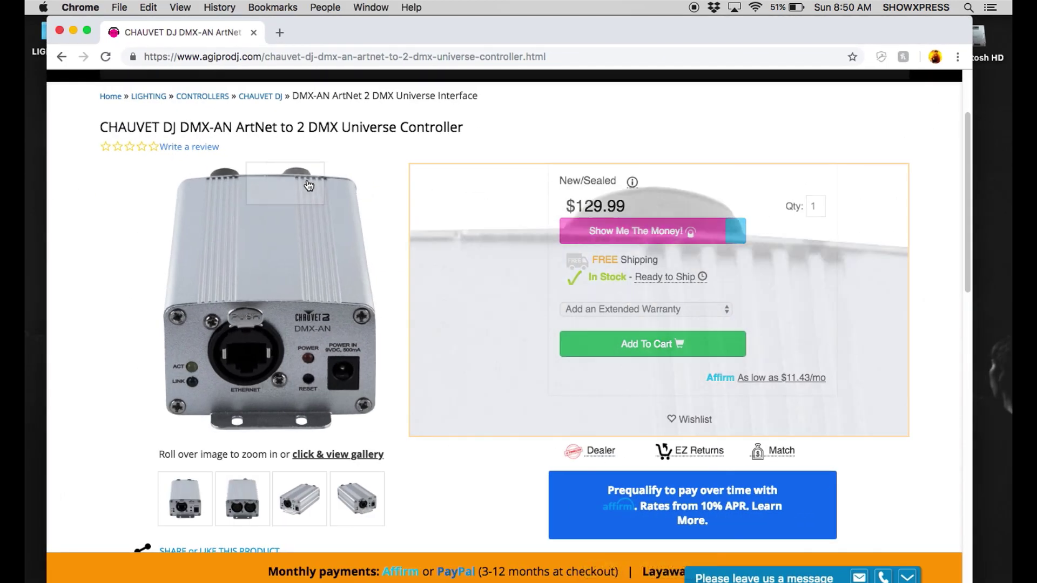
pyautogui.click(73, 30)
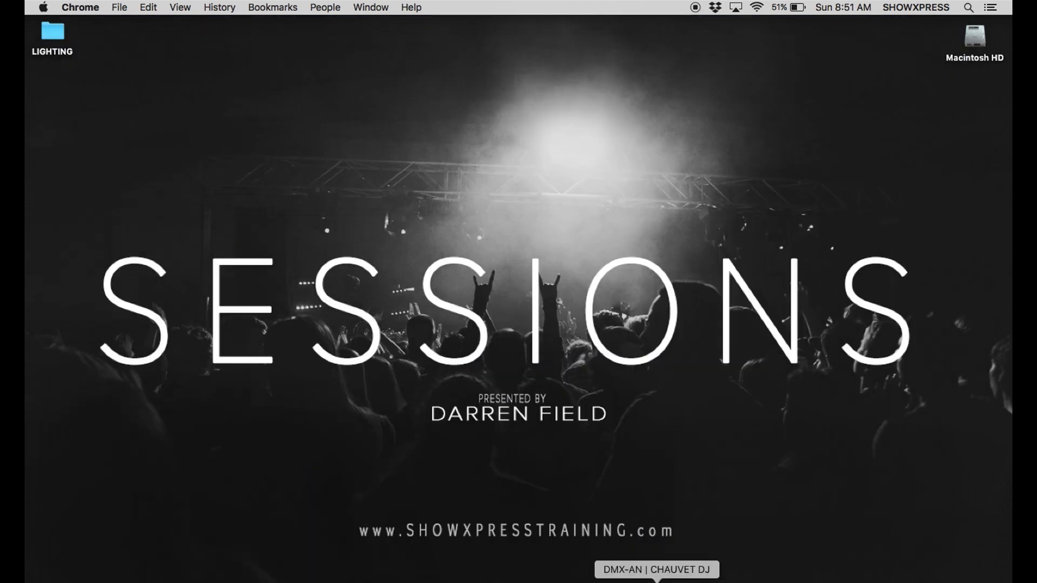
pyautogui.click(656, 581)
pyautogui.scroll(-10, 278, 371)
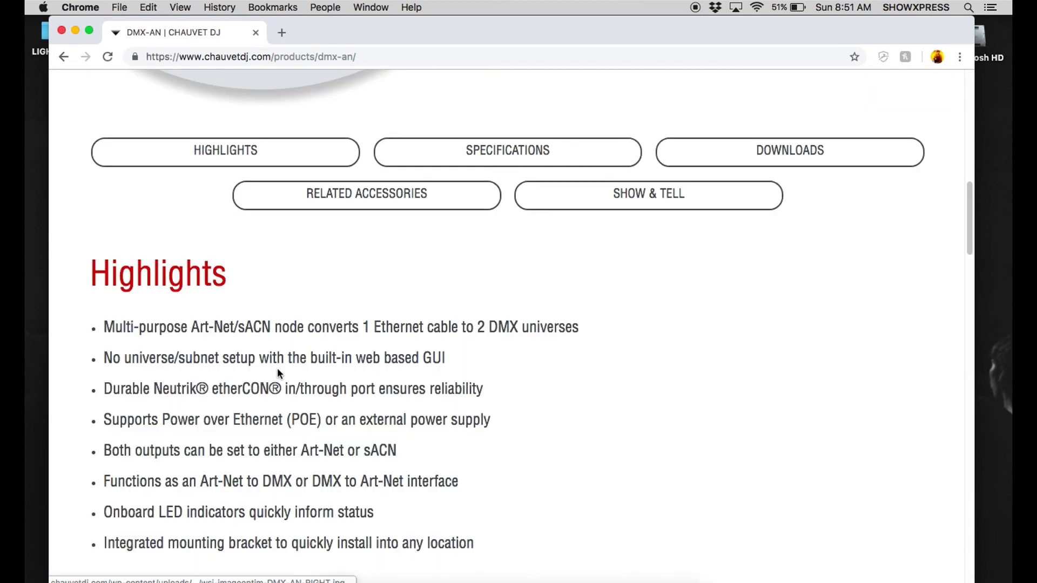
pyautogui.scroll(10, 278, 372)
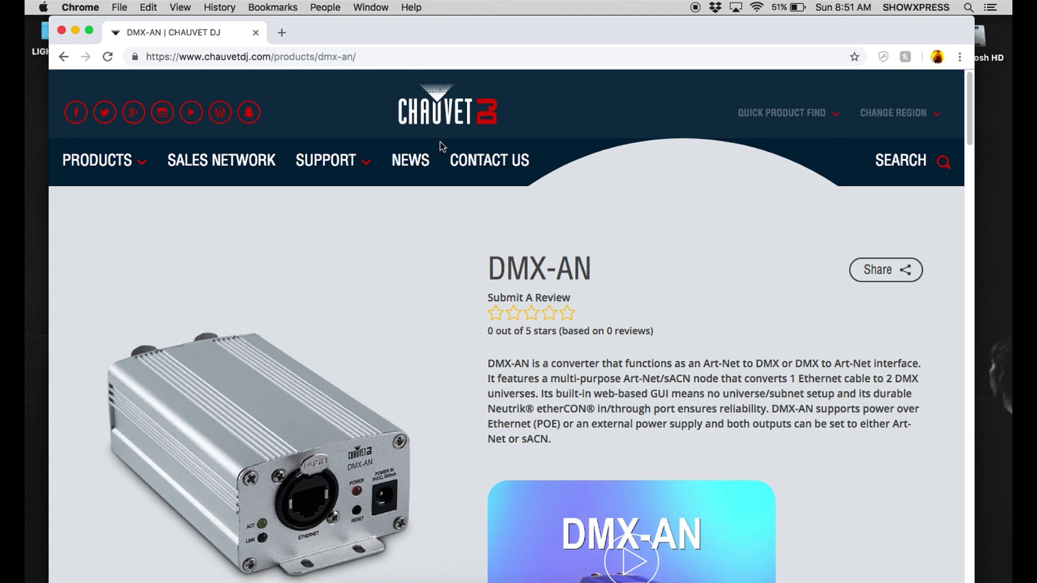
# - Open the DMX-AN ShowXpress Guide PDF from the product page's downloads and read its Windows network and IPv4 setup instructions
pyautogui.scroll(-15, 326, 330)
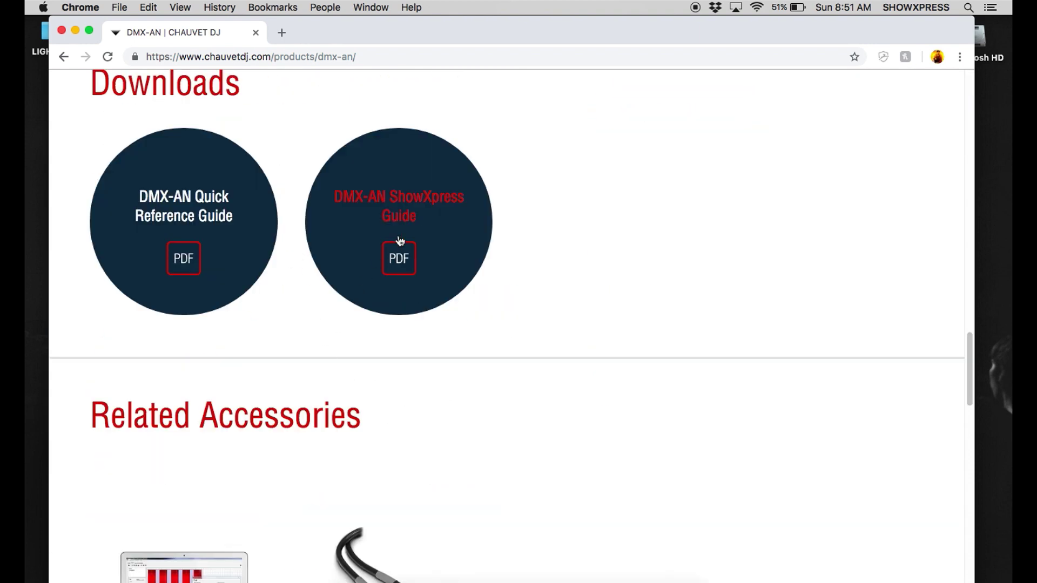
pyautogui.click(406, 210)
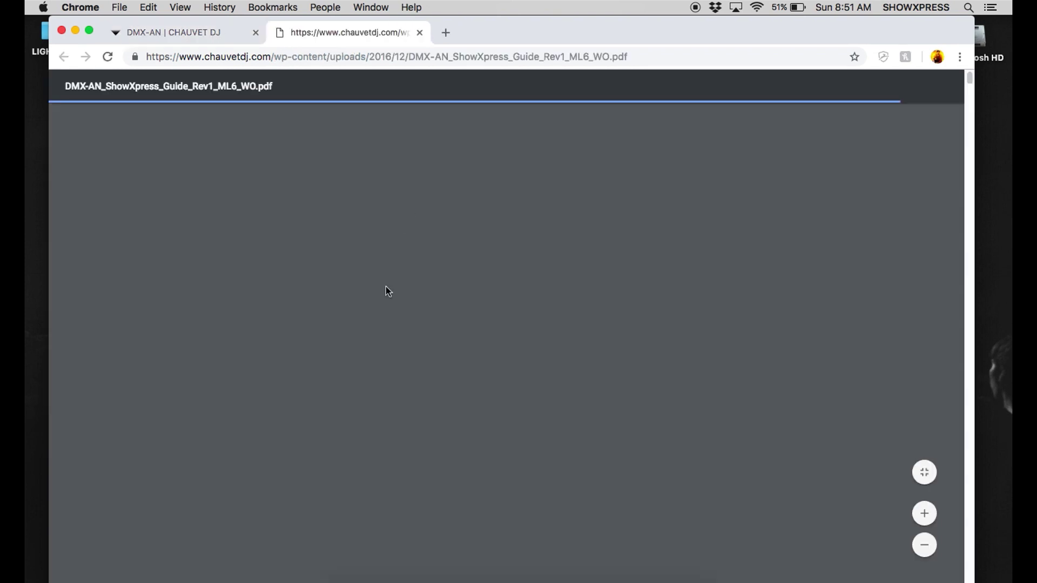
pyautogui.scroll(-15, 385, 286)
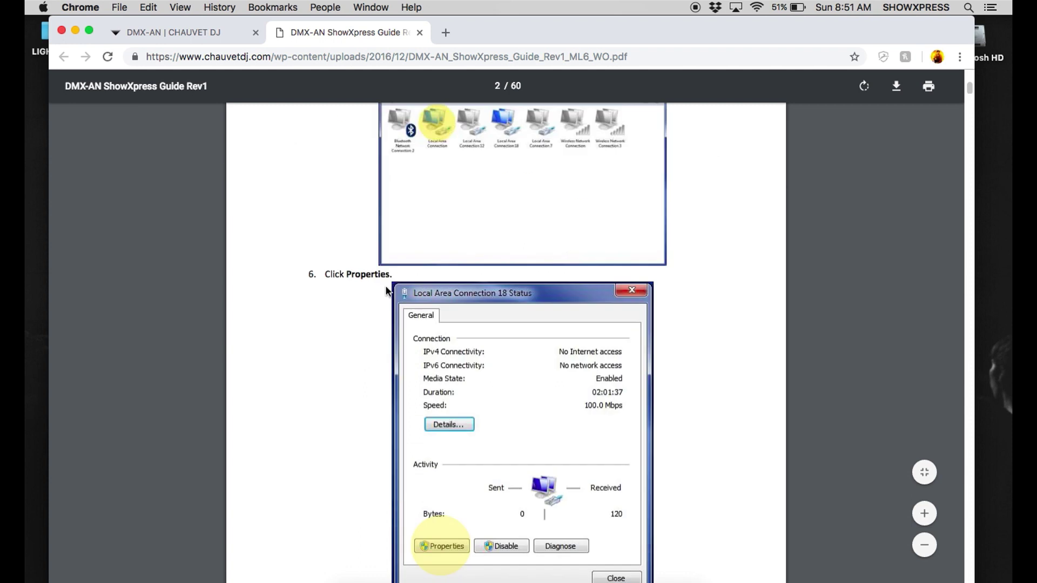
pyautogui.scroll(3, 385, 290)
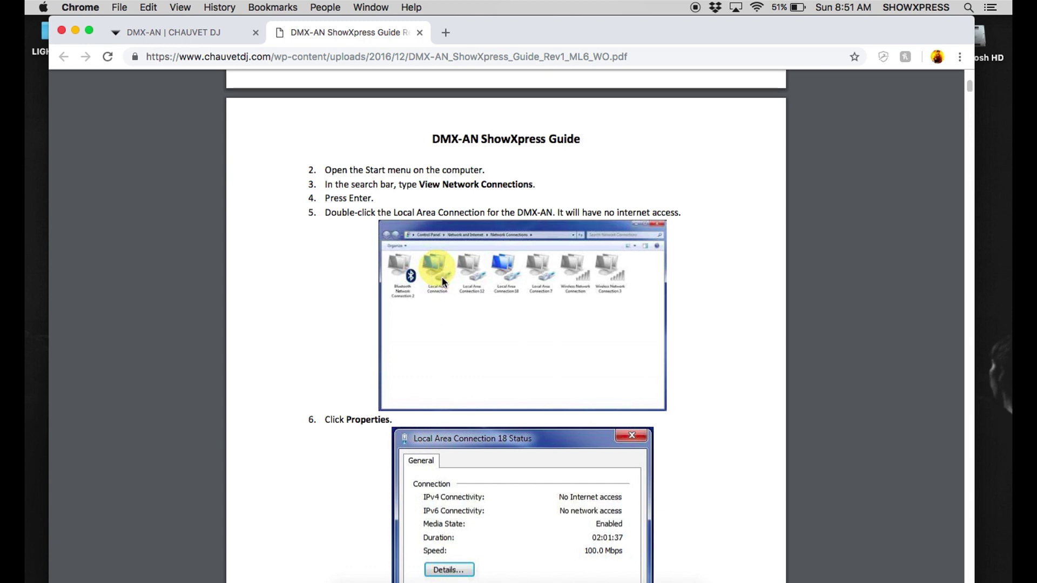
pyautogui.scroll(-5, 441, 281)
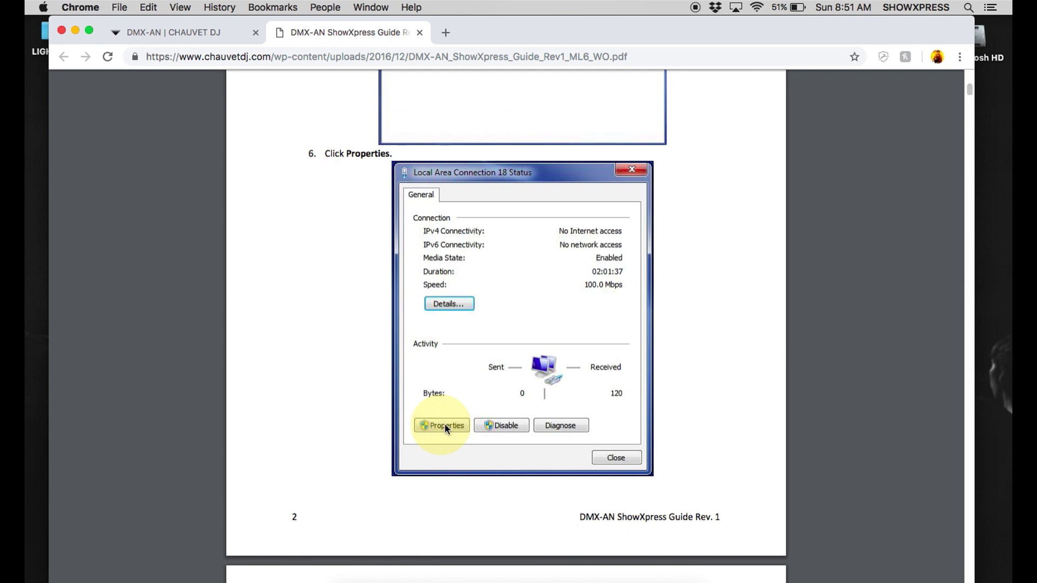
pyautogui.scroll(-9, 440, 428)
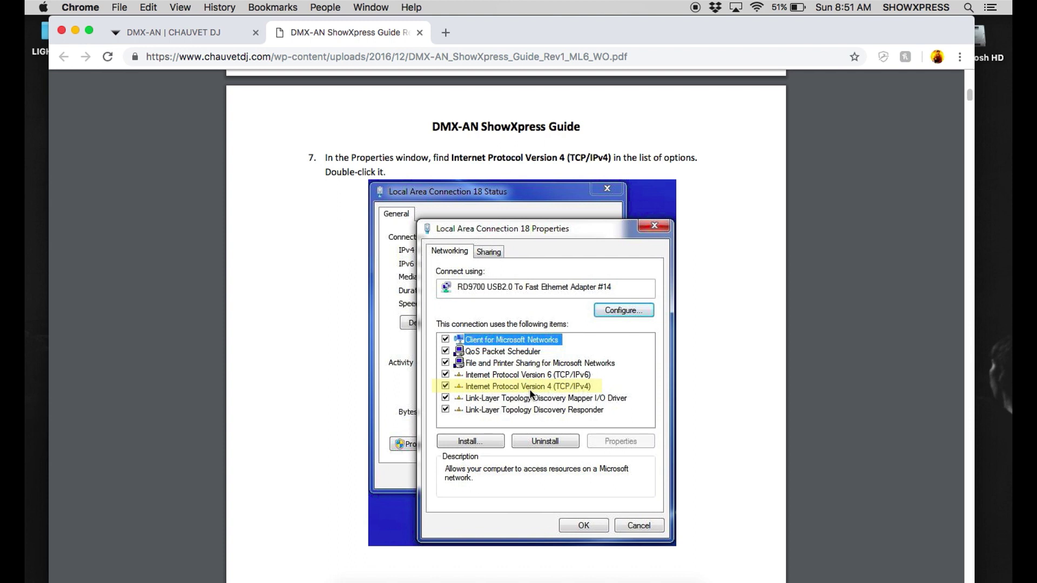
pyautogui.scroll(-4, 492, 411)
pyautogui.scroll(-12, 493, 411)
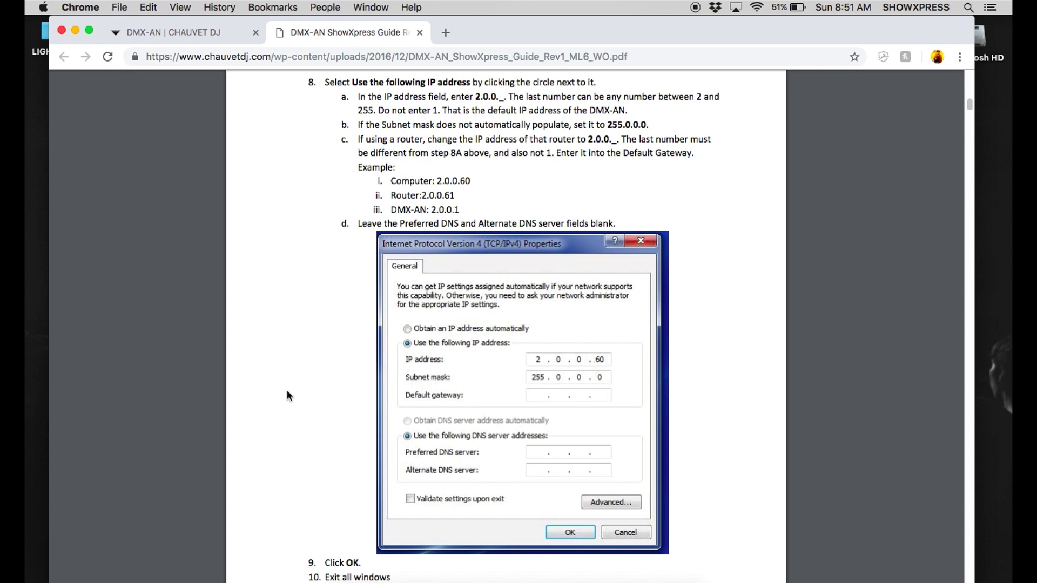
# - Read the guide's sections on device web settings, ShowXpress preferences, fixture patching and Art-Net terminology, and minimize the browser window
pyautogui.scroll(-15, 287, 390)
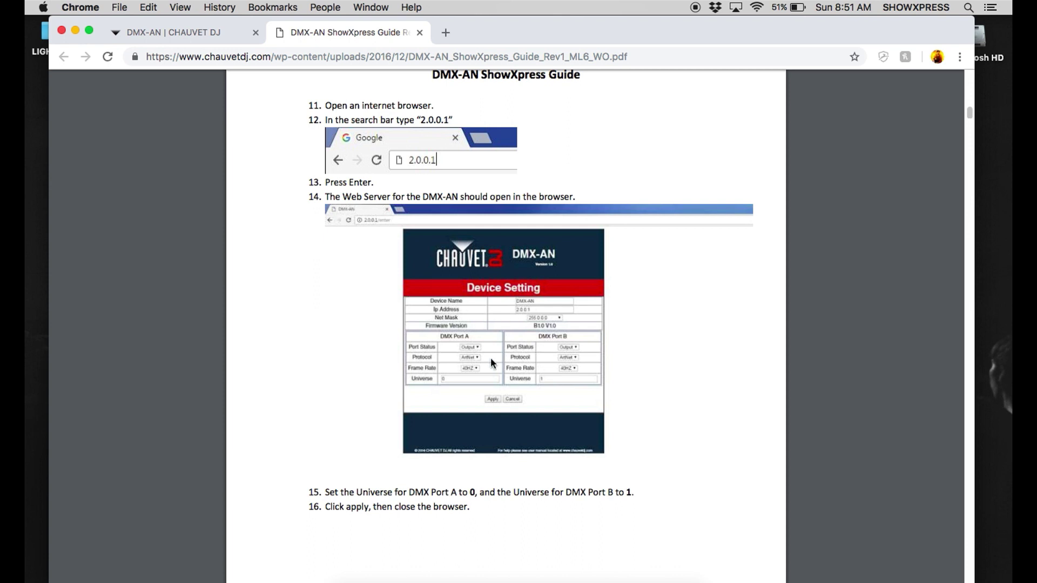
pyautogui.scroll(-10, 497, 406)
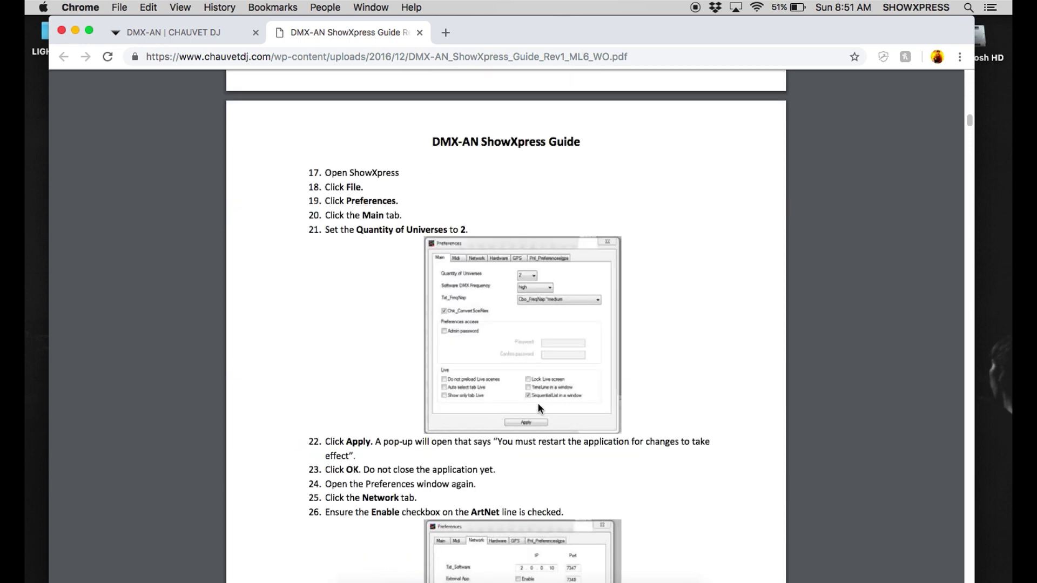
pyautogui.scroll(-20, 538, 378)
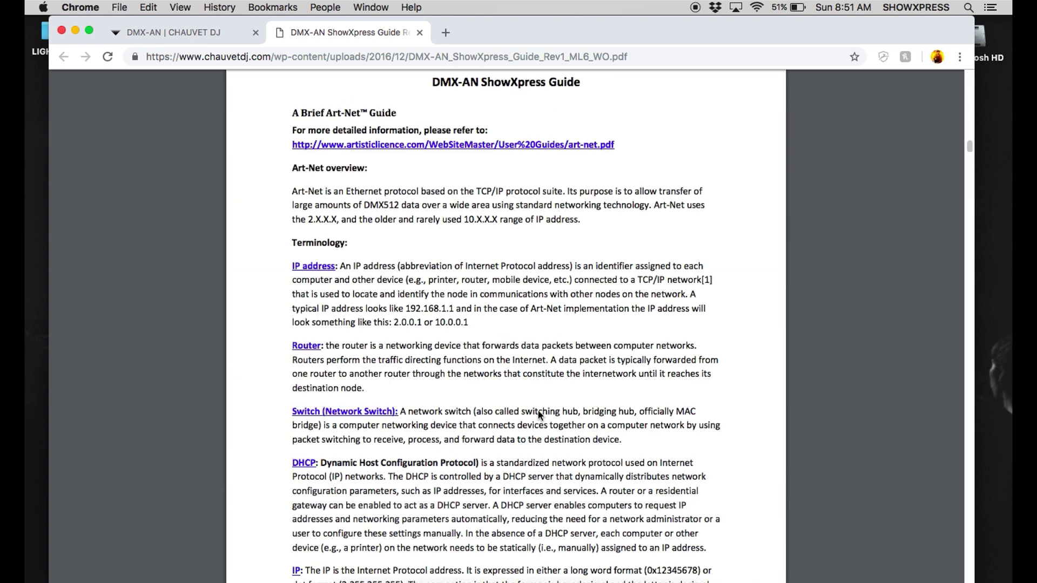
pyautogui.scroll(5, 538, 414)
pyautogui.click(76, 30)
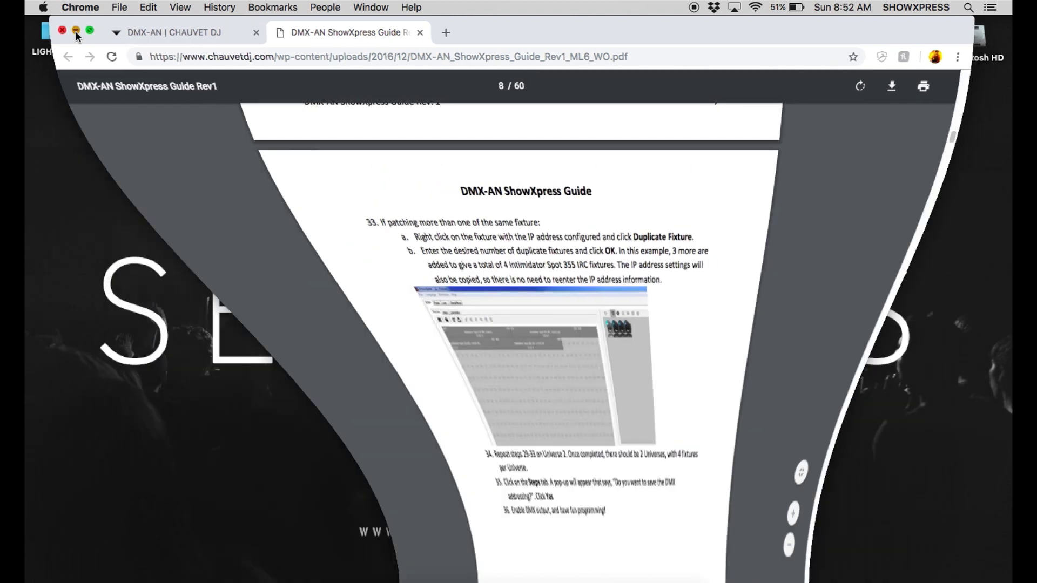